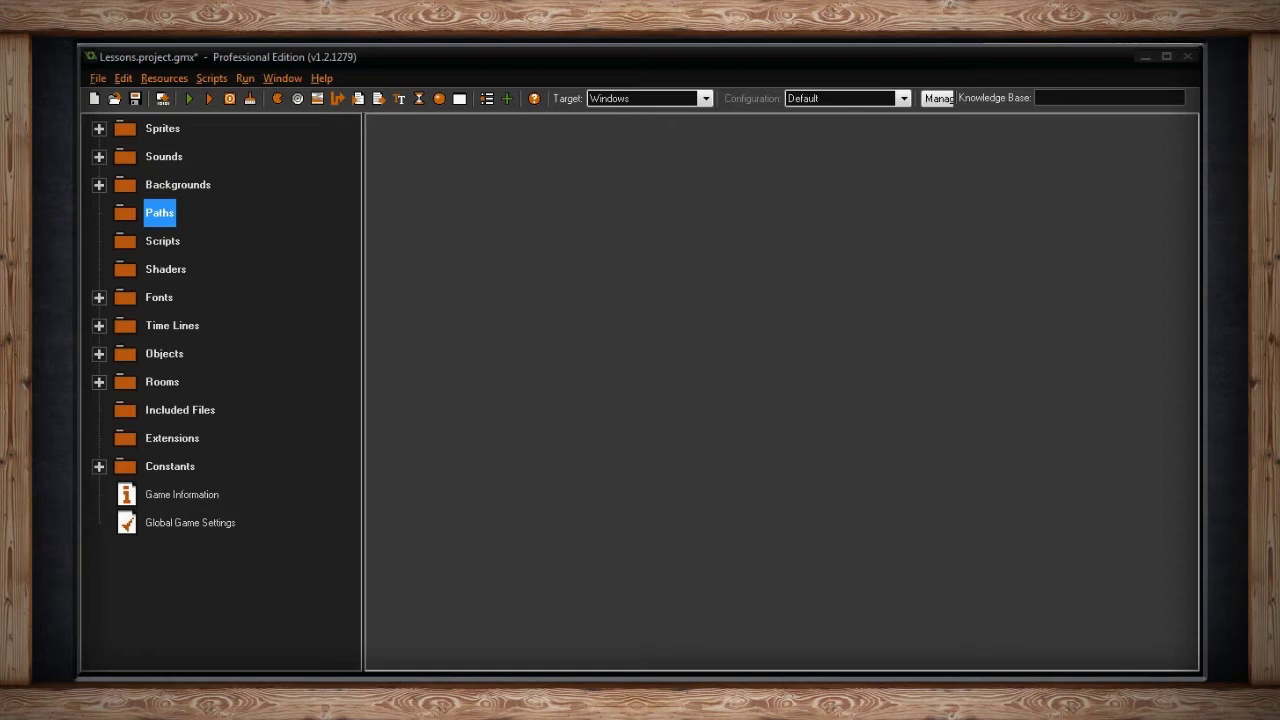
# - Open the Resources menu, select the Paths folder and bring up its context menu
pyautogui.click(165, 78)
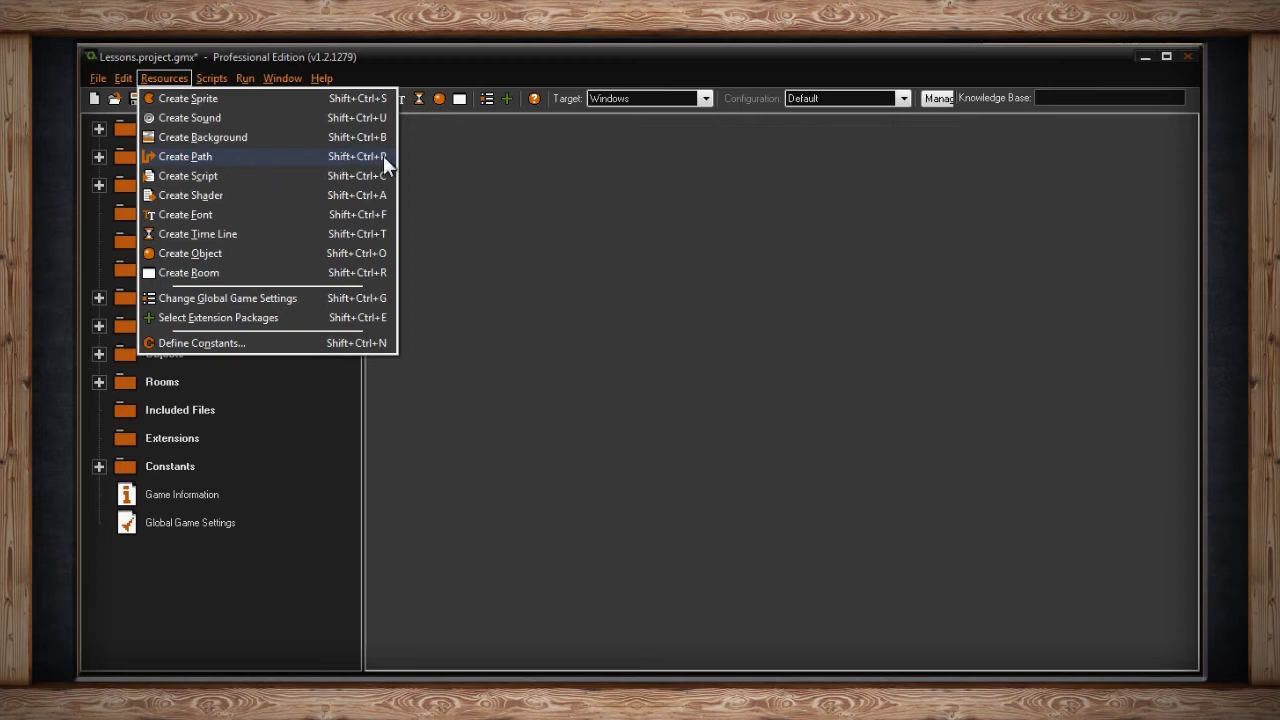
pyautogui.click(337, 157)
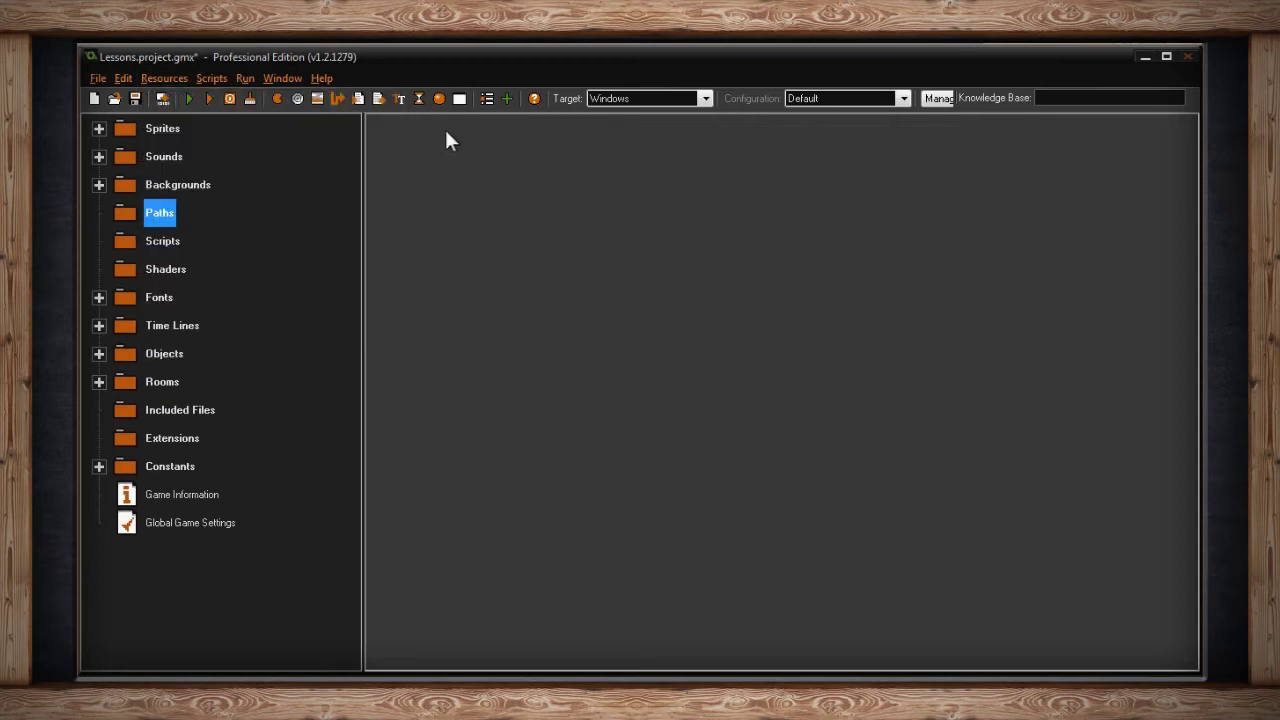
pyautogui.rightClick(150, 212)
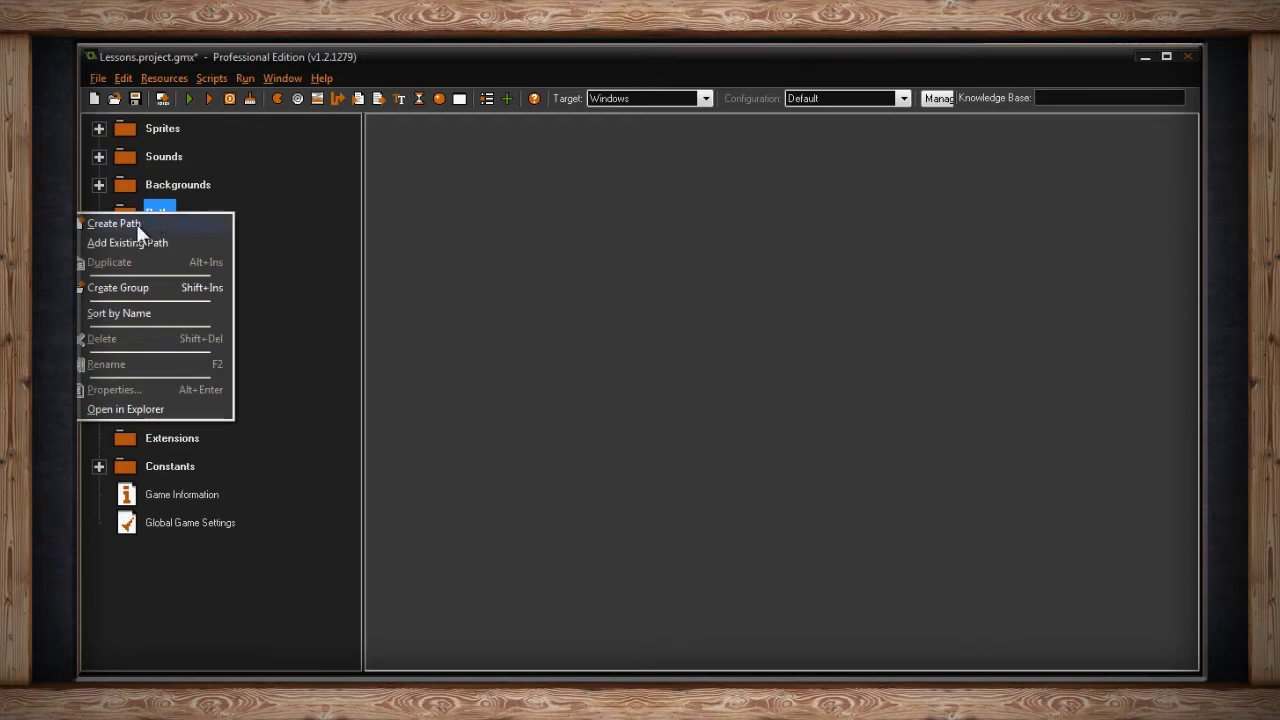
# - Create path1, maximize its Path Properties editor, and rename it to path_ball
pyautogui.click(138, 226)
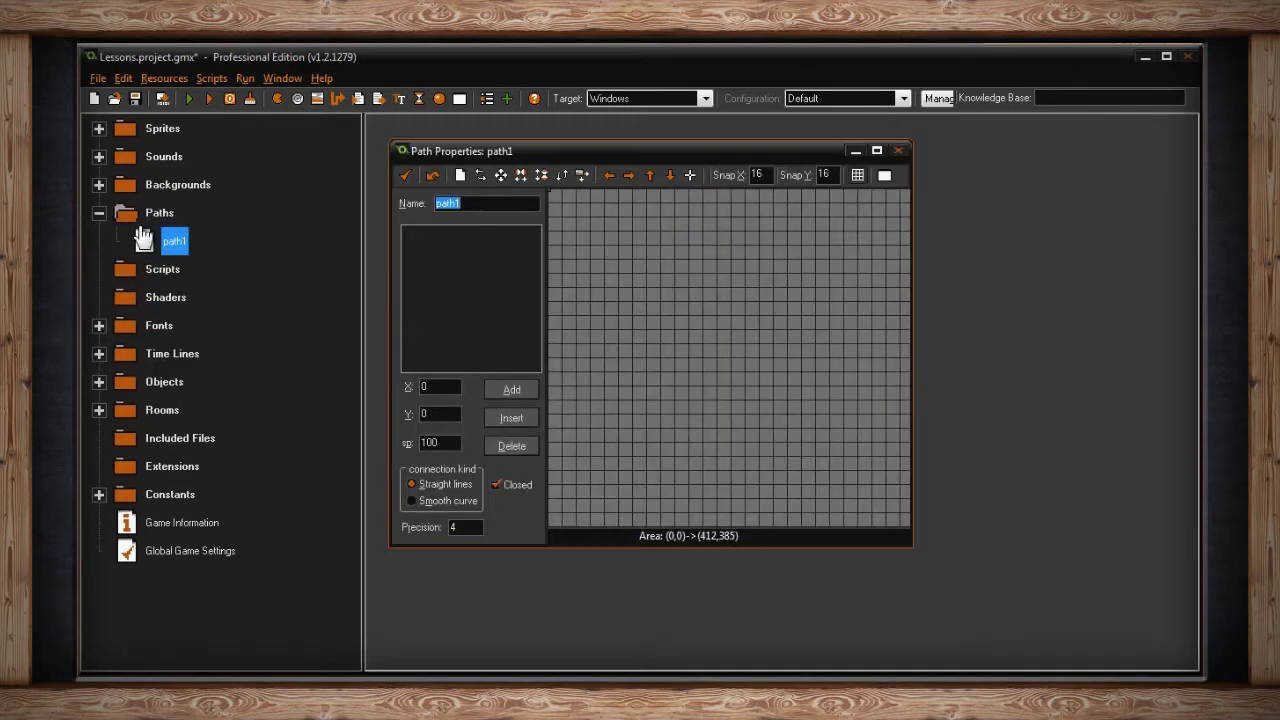
pyautogui.doubleClick(817, 152)
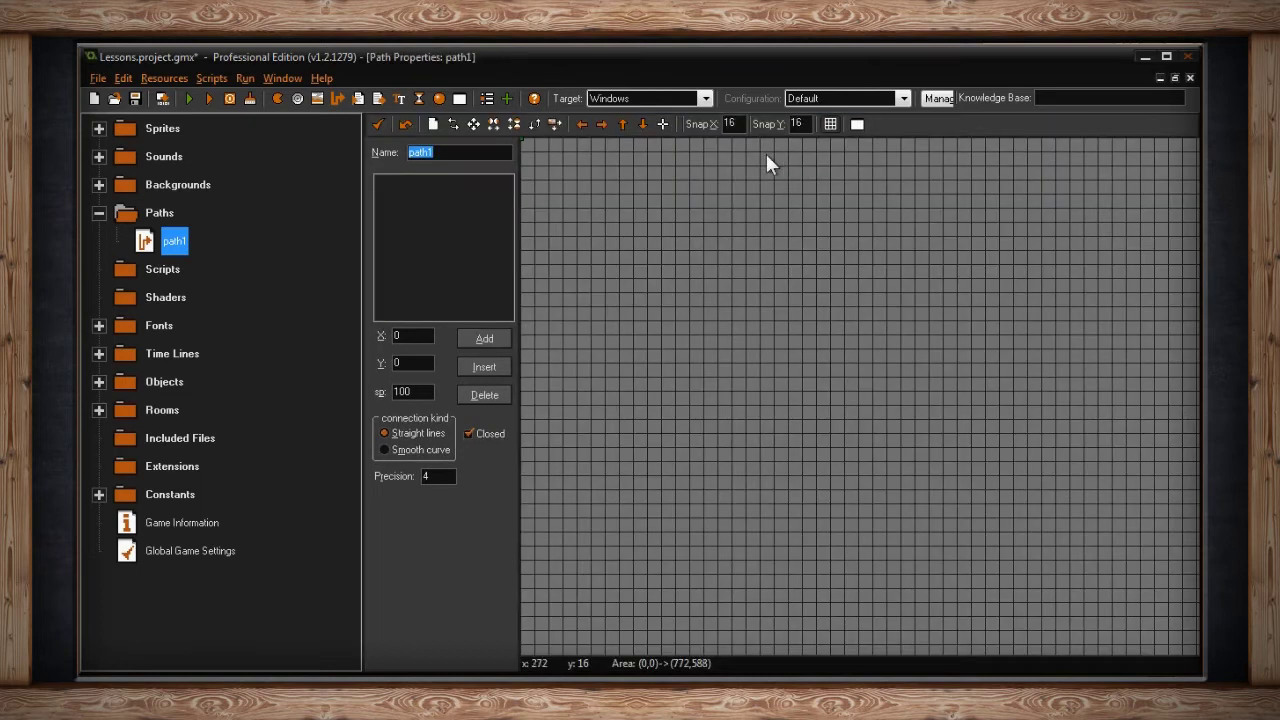
pyautogui.click(456, 152)
pyautogui.moveTo(456, 152); pyautogui.dragTo(406, 154)
pyautogui.press('BackSpace')
pyautogui.write('path')
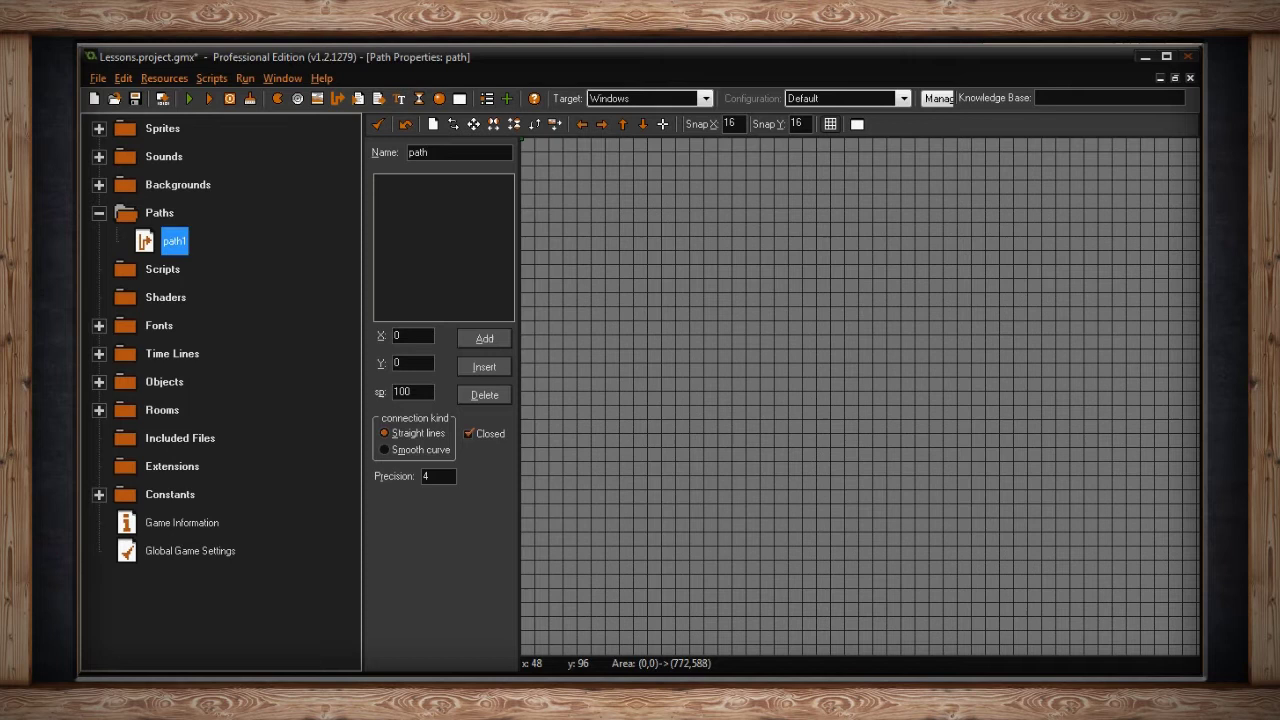
pyautogui.press('BackSpace')
pyautogui.press('BackSpace')
pyautogui.press('BackSpace')
pyautogui.write('ath_ball')
# - Open the Shift the path dialog, move it higher, and cancel without shifting the path
pyautogui.click(473, 124)
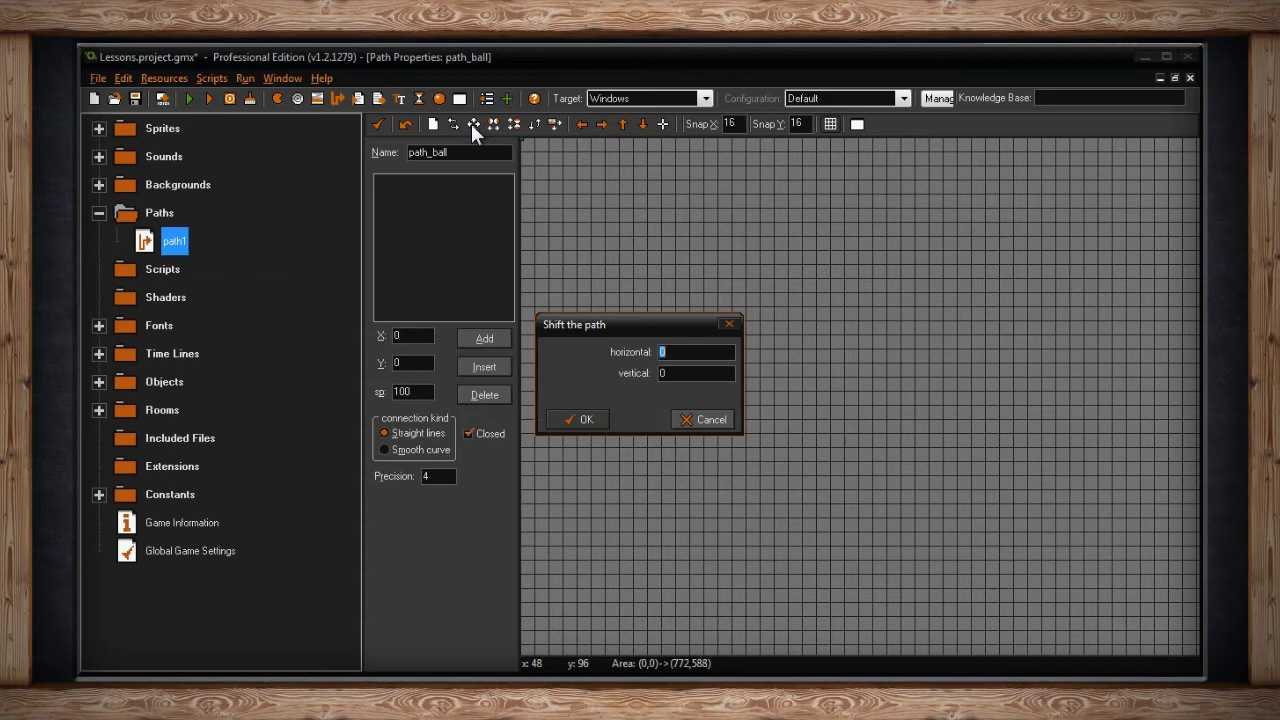
pyautogui.moveTo(571, 316); pyautogui.dragTo(599, 204)
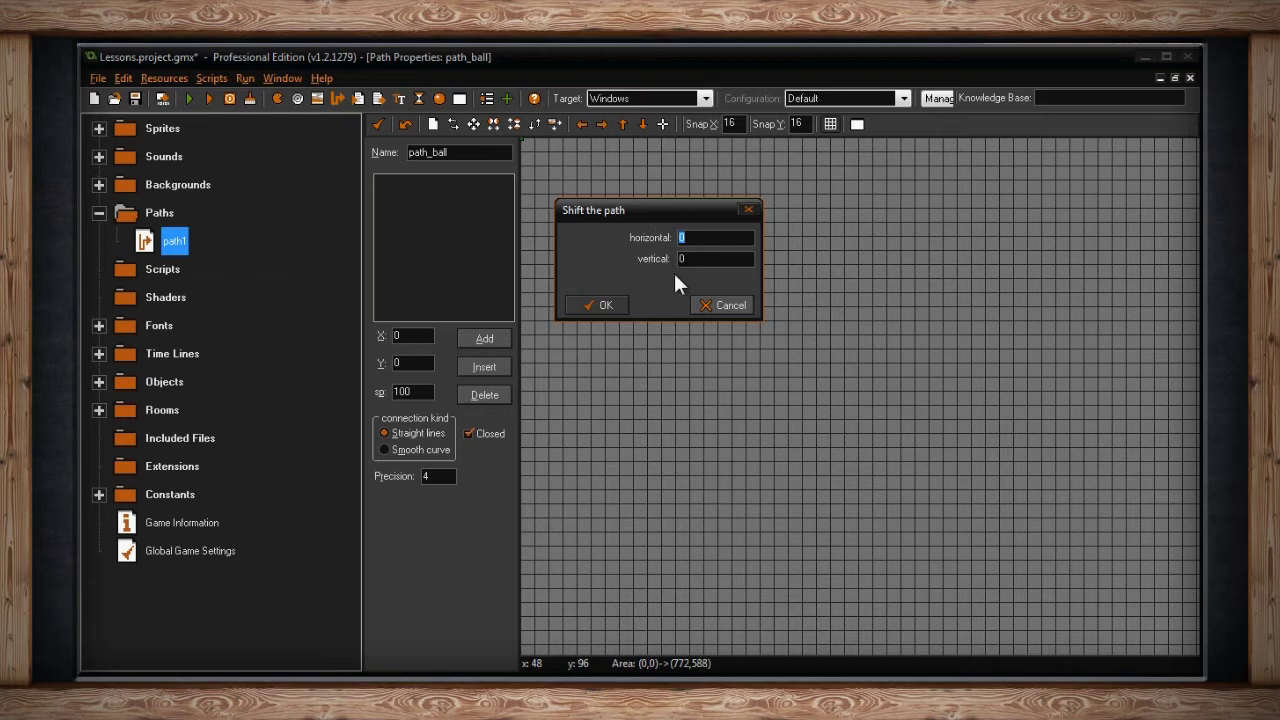
pyautogui.click(708, 303)
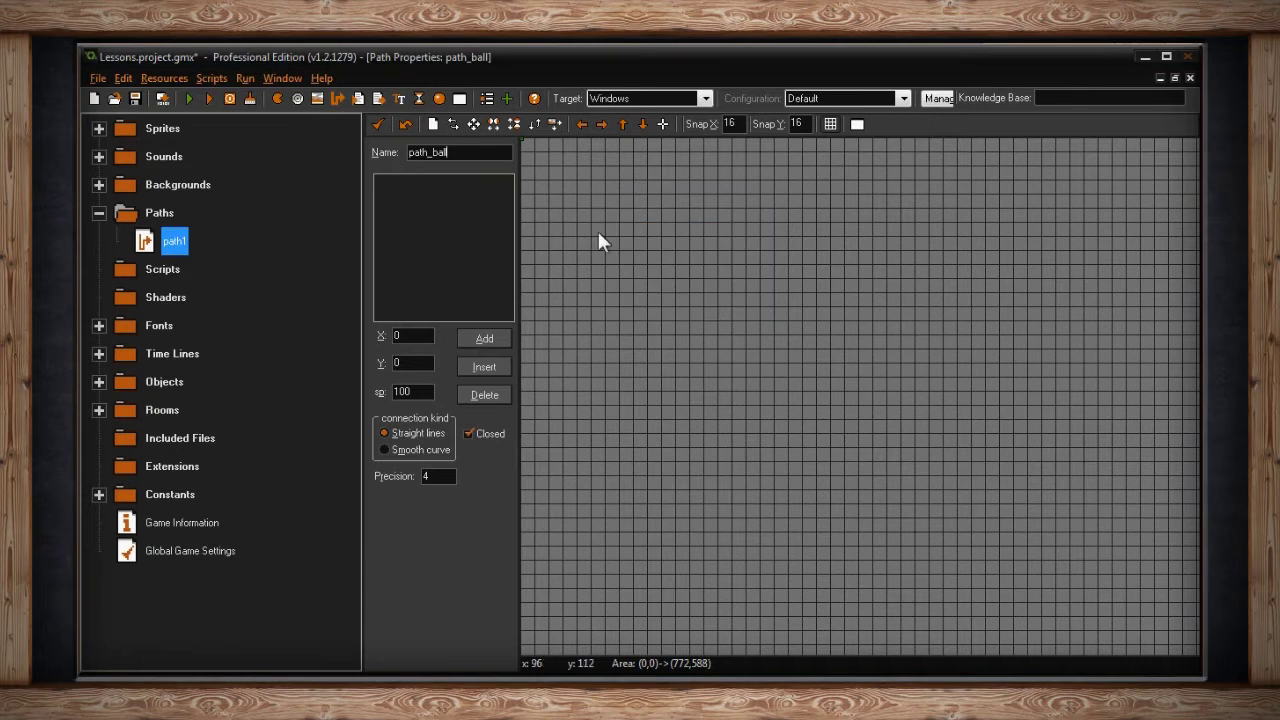
pyautogui.click(534, 123)
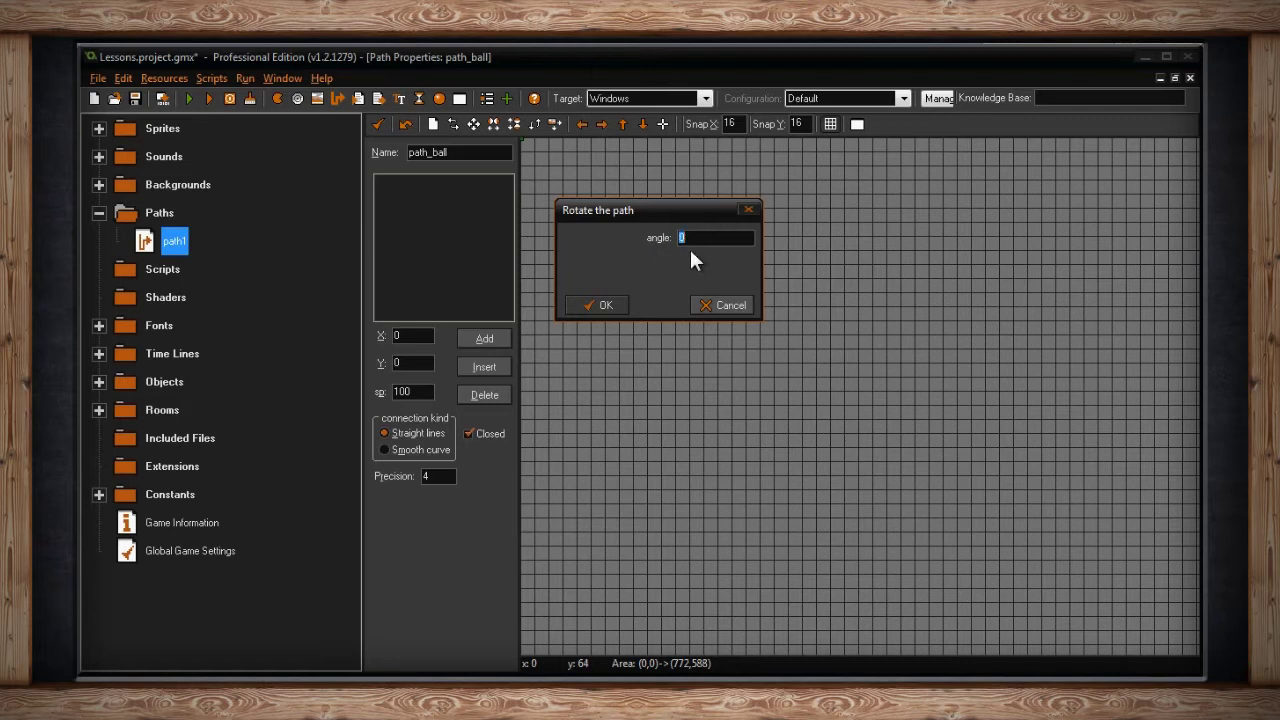
pyautogui.click(722, 303)
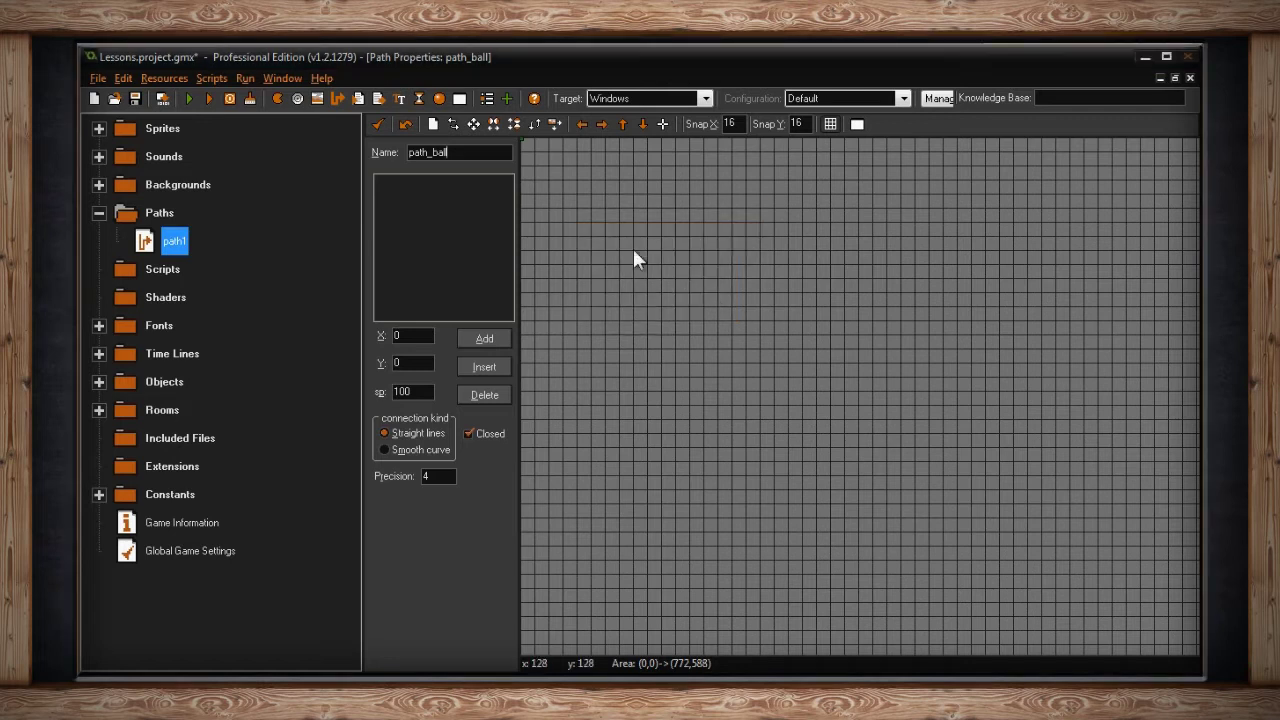
pyautogui.click(555, 124)
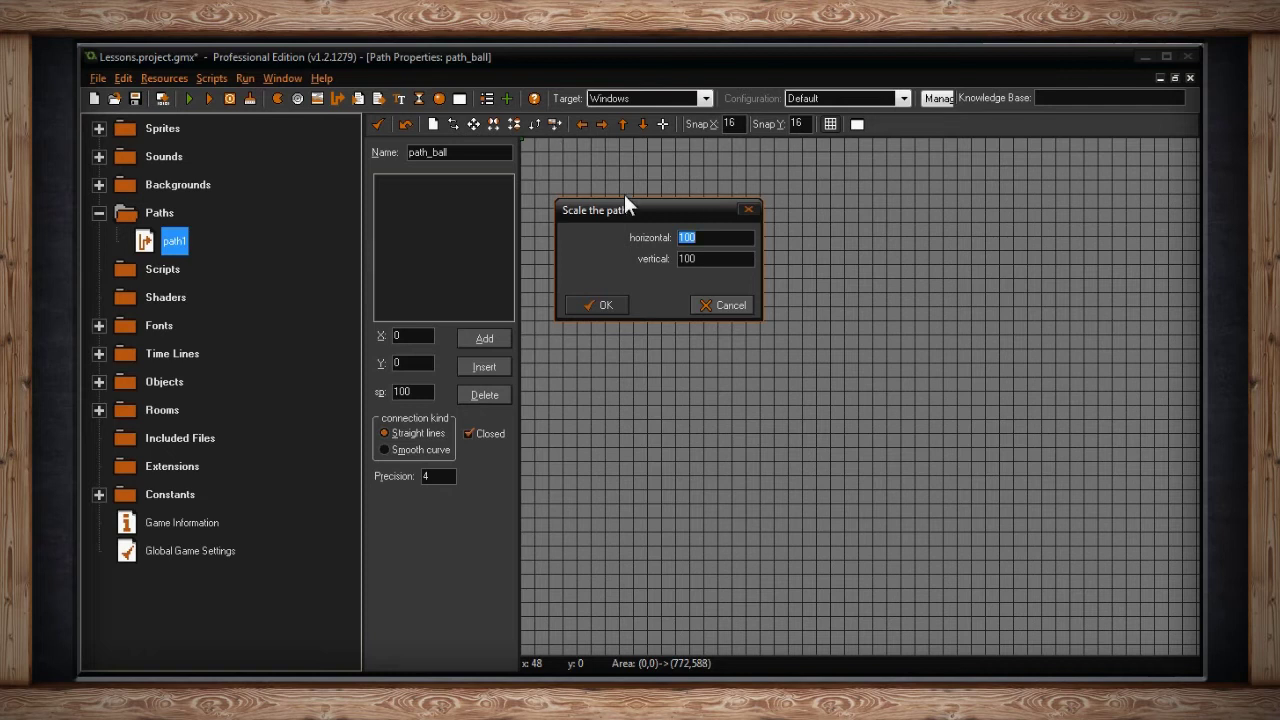
pyautogui.click(713, 305)
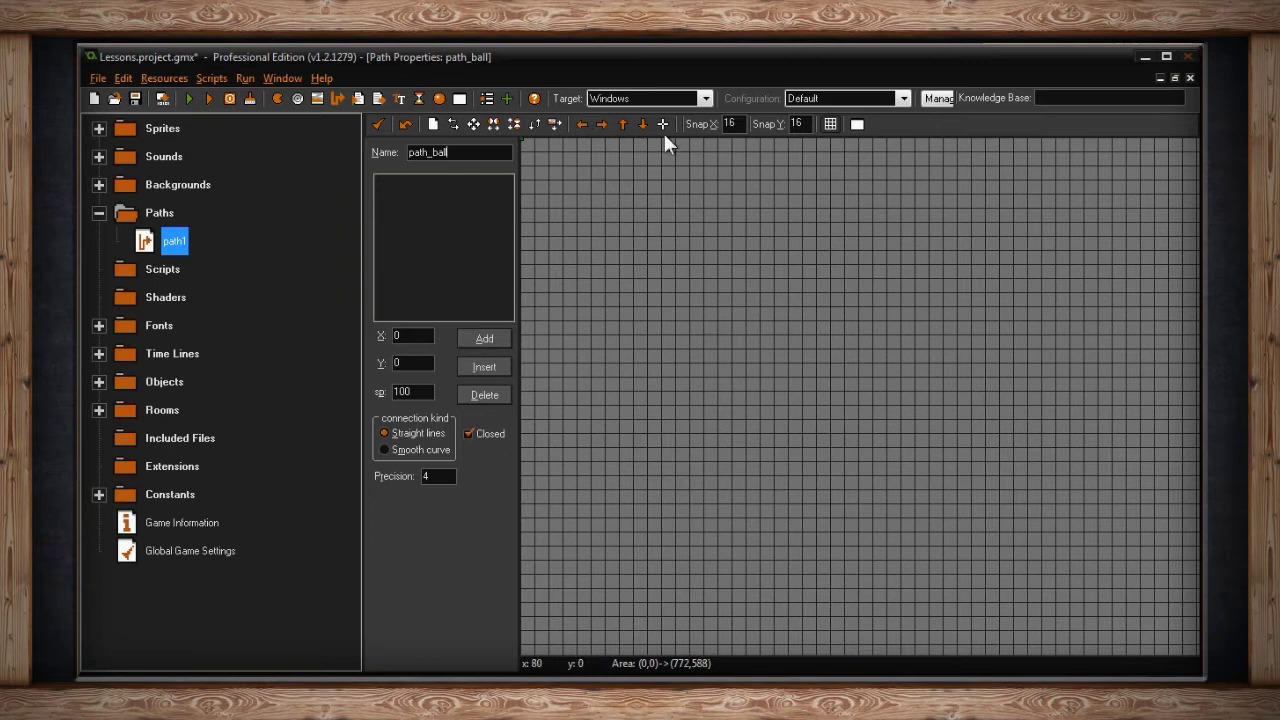
# - Pan the path editor view right, then back left to the origin
pyautogui.click(601, 124)
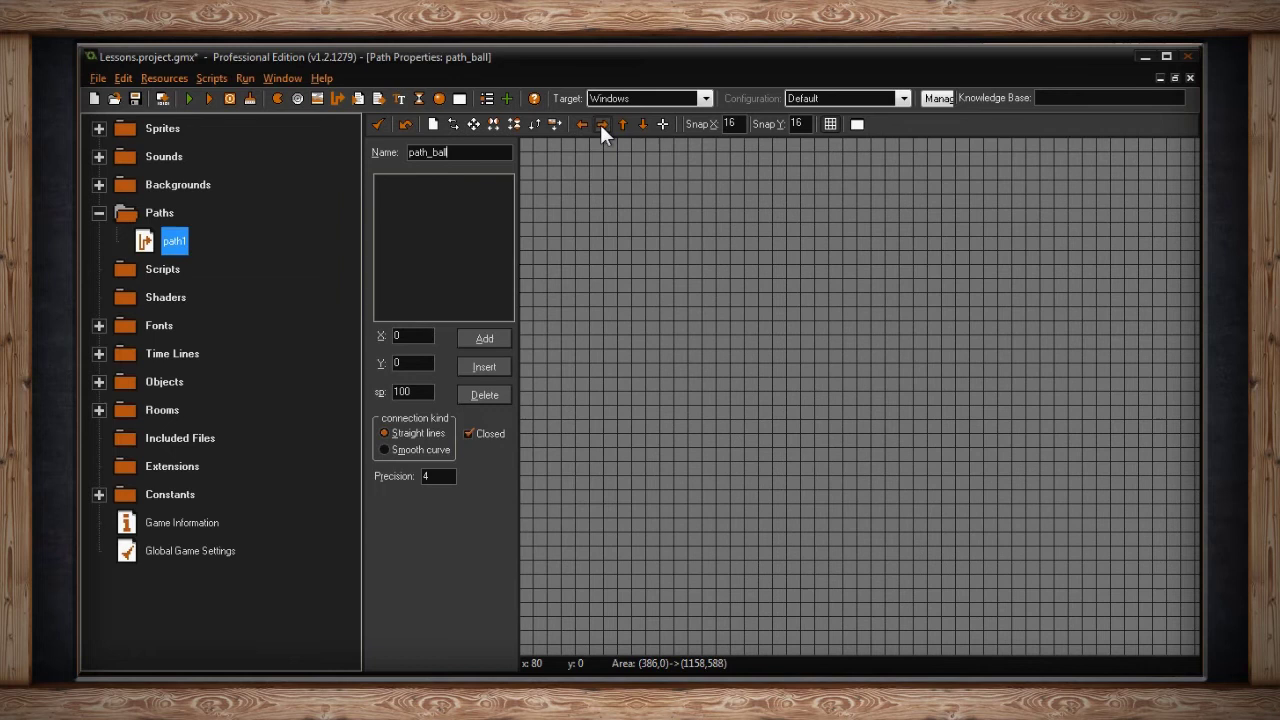
pyautogui.click(601, 124)
pyautogui.click(601, 124)
pyautogui.click(601, 124)
pyautogui.click(582, 124)
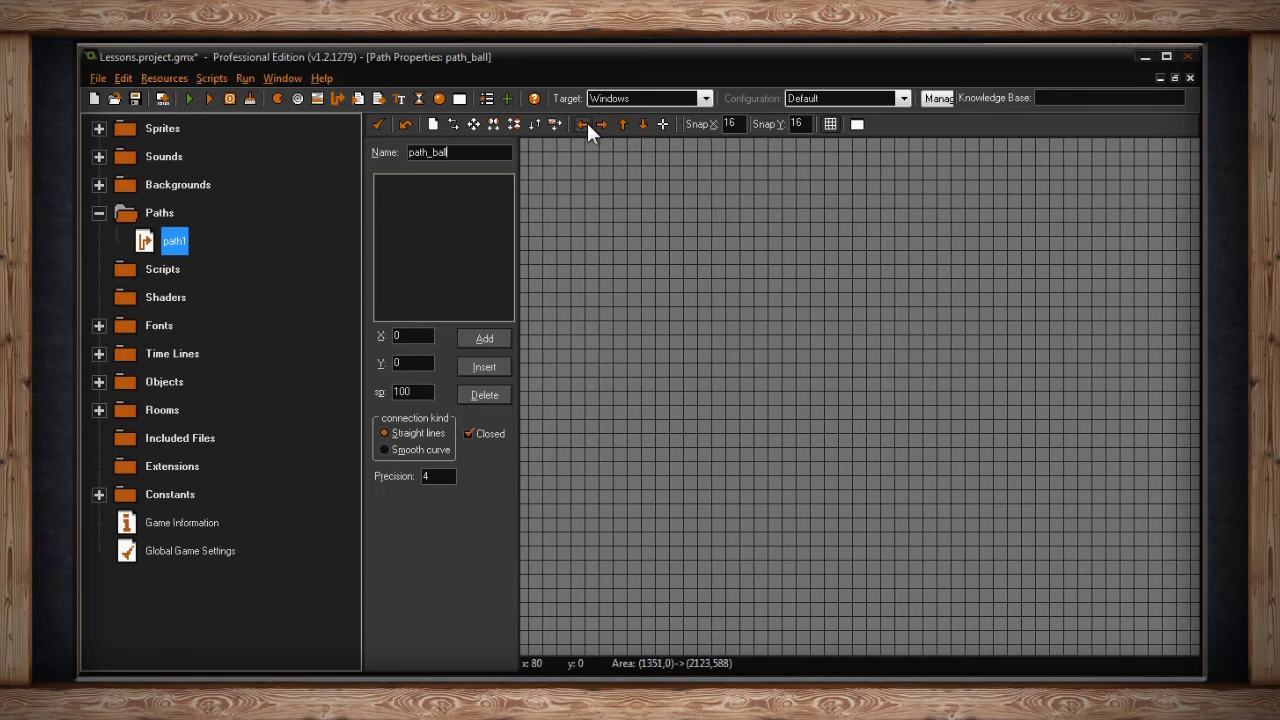
pyautogui.click(582, 124)
pyautogui.click(582, 124)
pyautogui.click(582, 124)
pyautogui.click(582, 124)
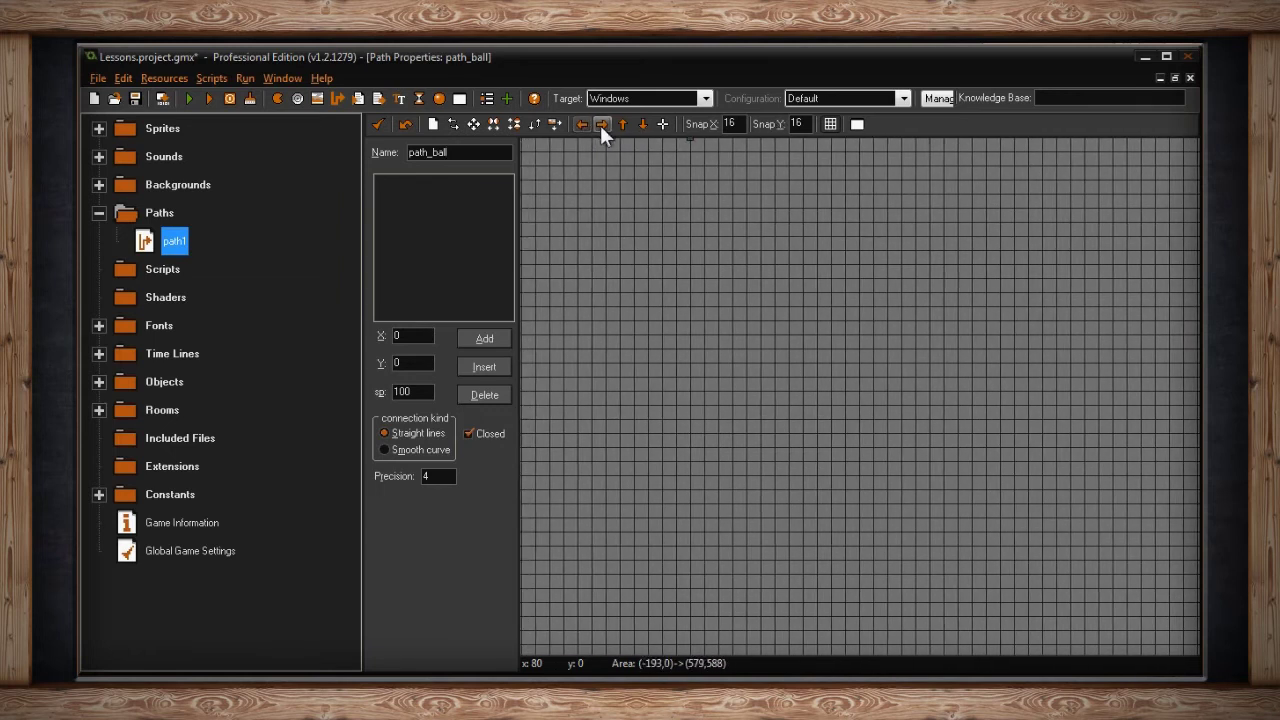
pyautogui.click(601, 124)
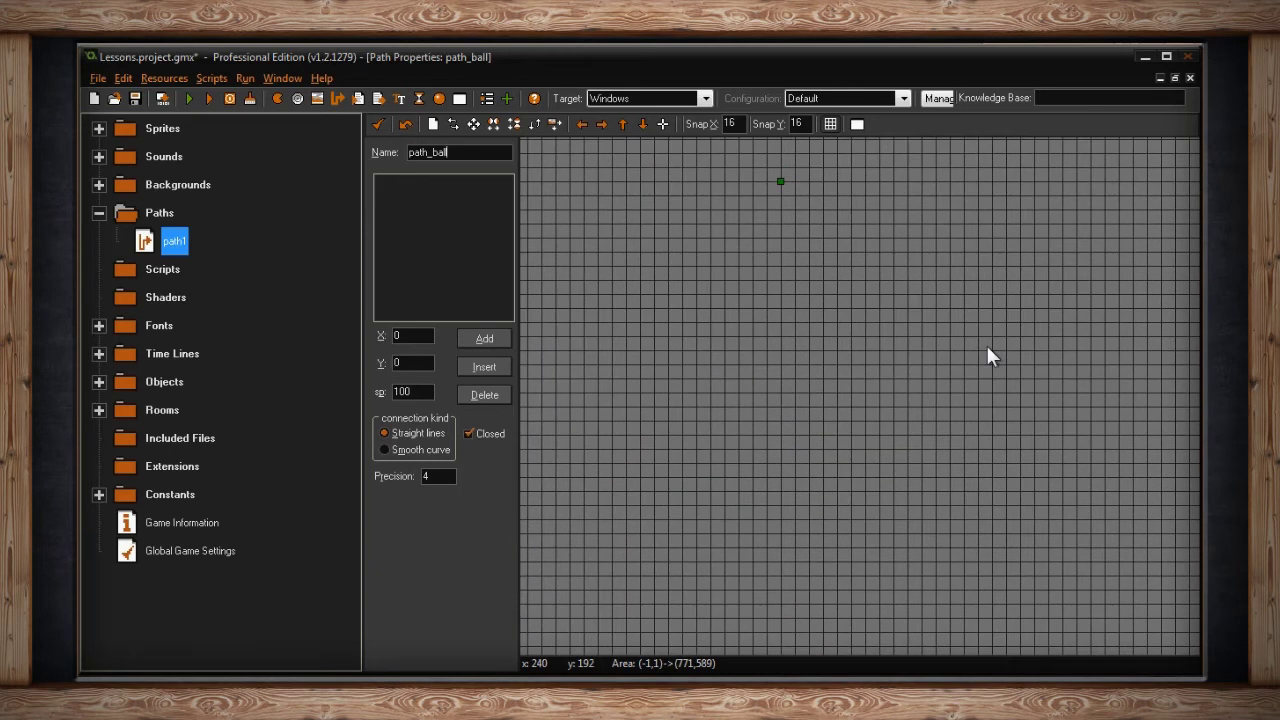
pyautogui.hscroll(3, 985, 357)
pyautogui.scroll(3, 735, 250)
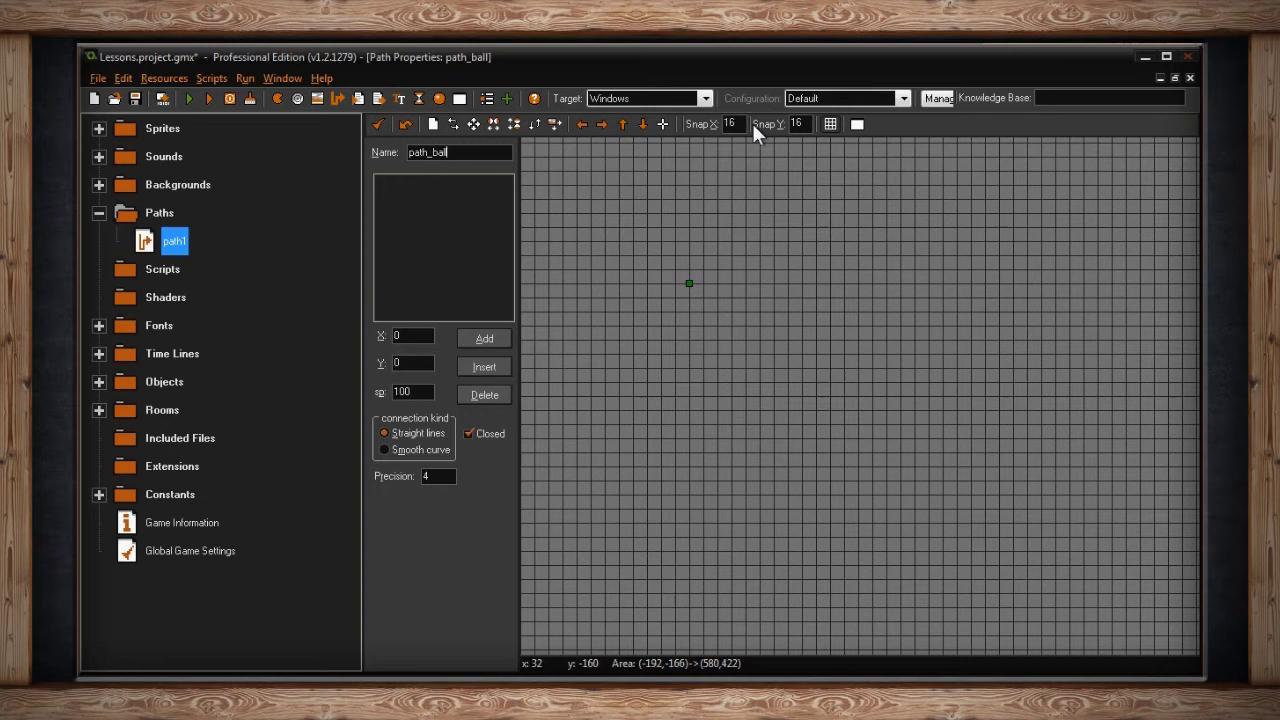
# - Toggle the editor grid off and on twice, then bring up the background room list
pyautogui.click(829, 123)
pyautogui.click(829, 123)
pyautogui.click(829, 123)
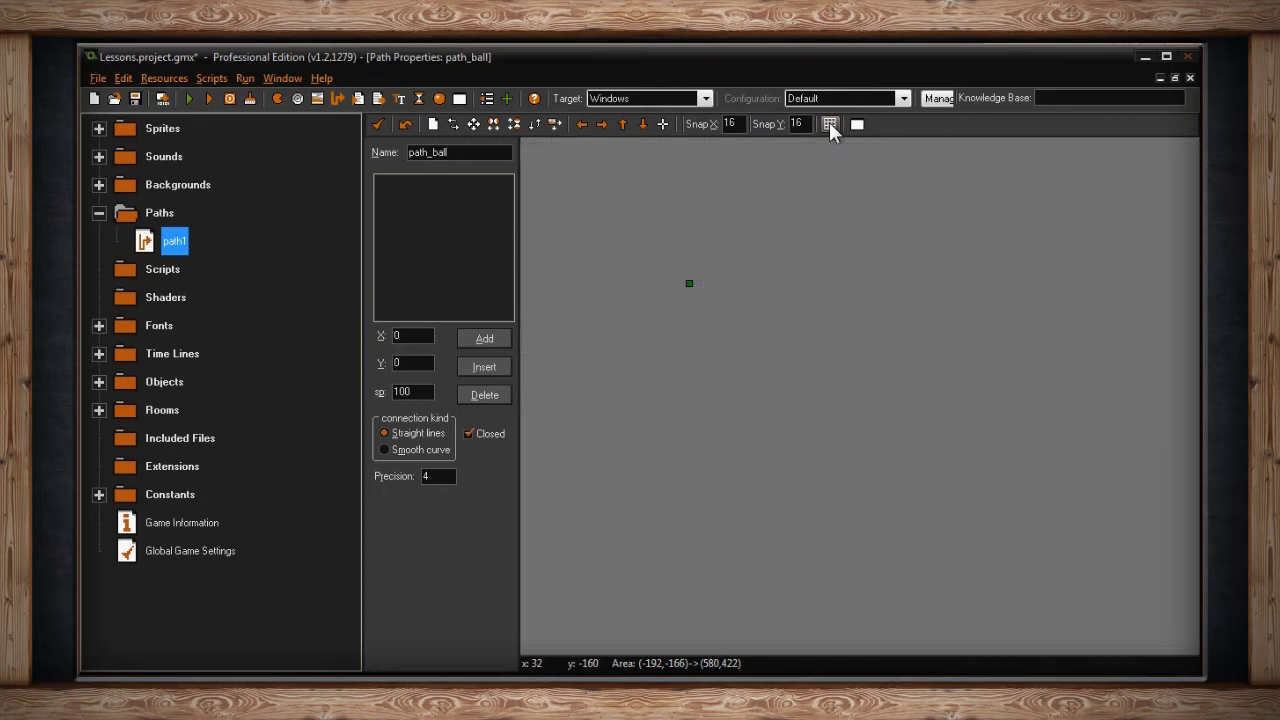
pyautogui.click(829, 124)
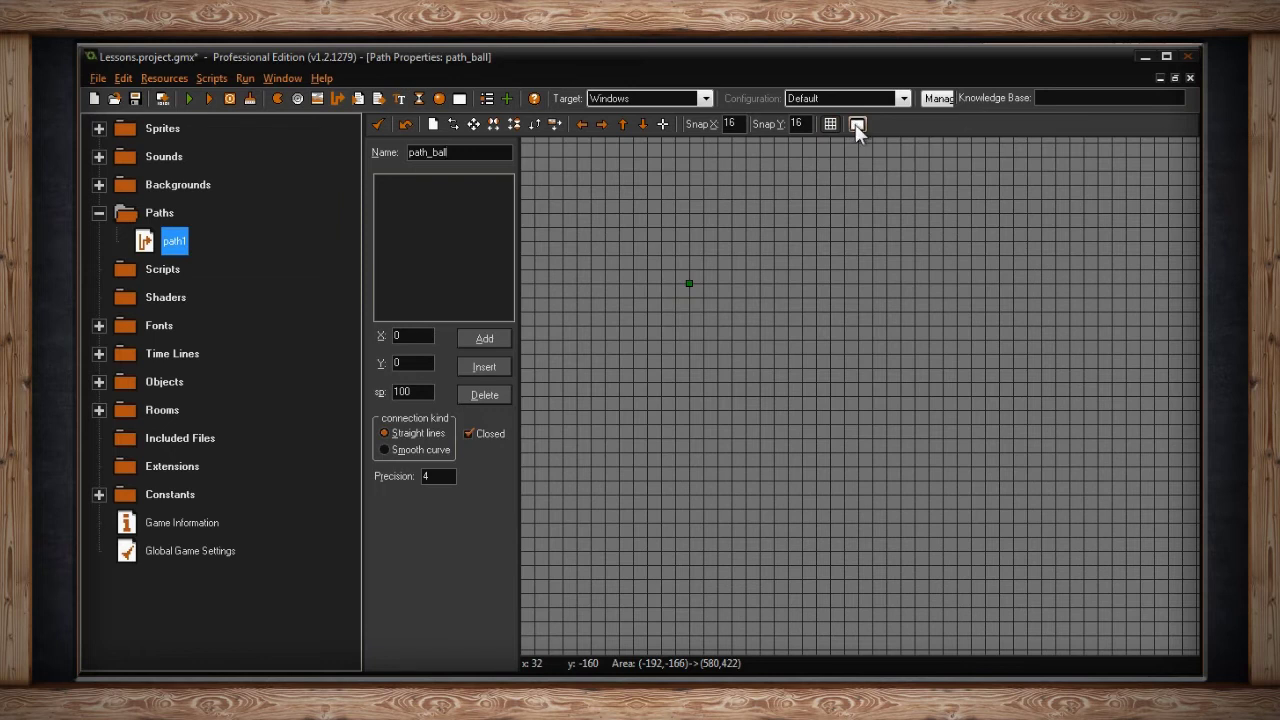
pyautogui.click(857, 125)
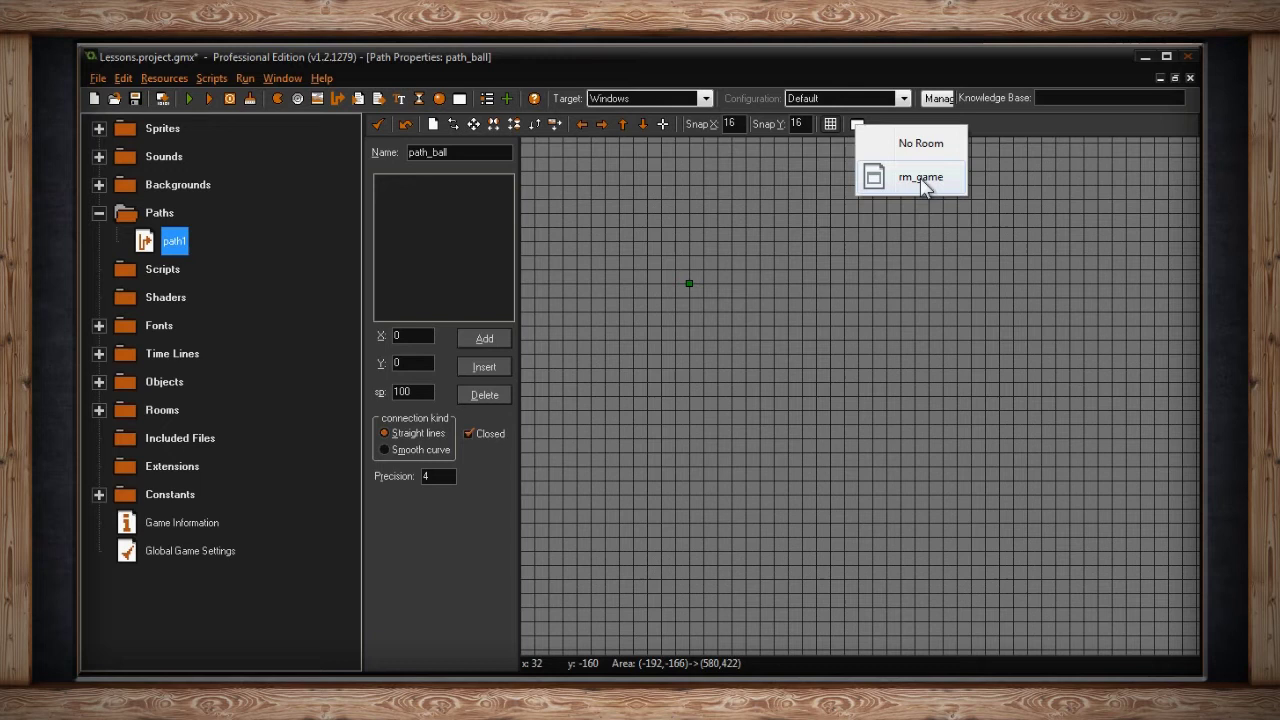
# - Show rm_game behind the path and add points at (176,80), (256,80) and (288,128)
pyautogui.click(921, 180)
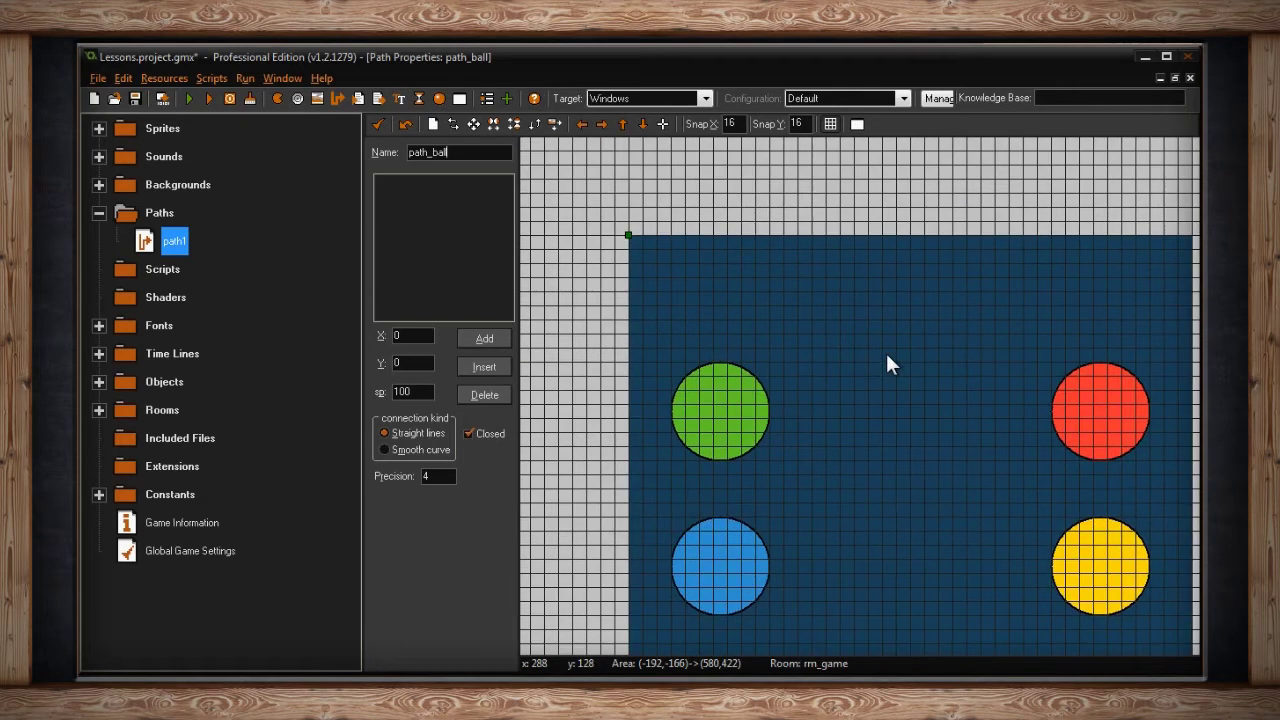
pyautogui.moveTo(886, 357); pyautogui.dragTo(819, 297, button='middle')
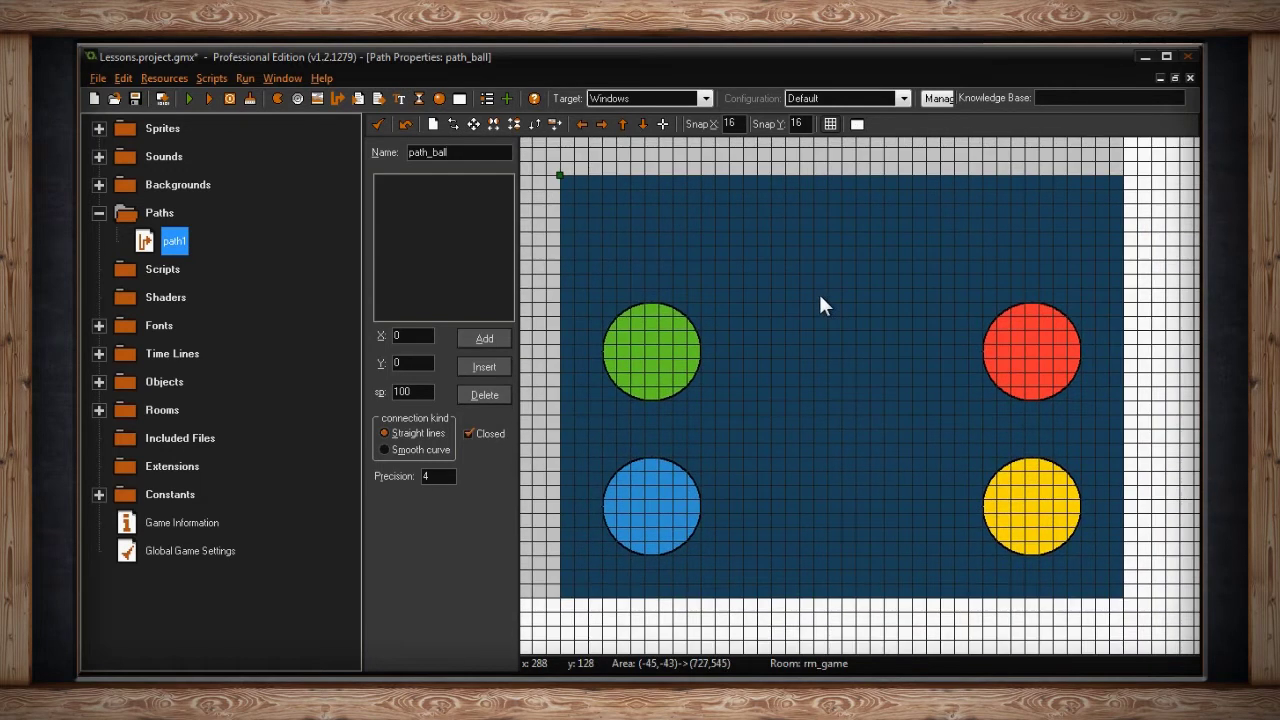
pyautogui.click(714, 246)
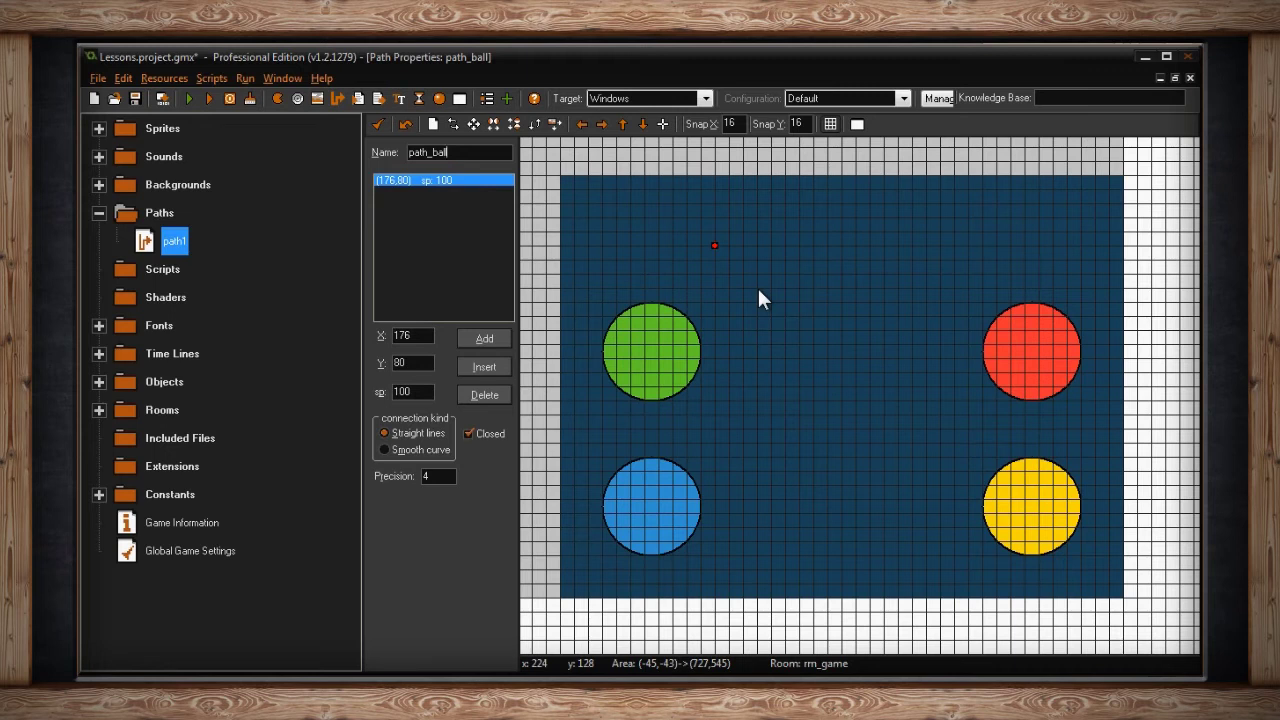
pyautogui.click(785, 245)
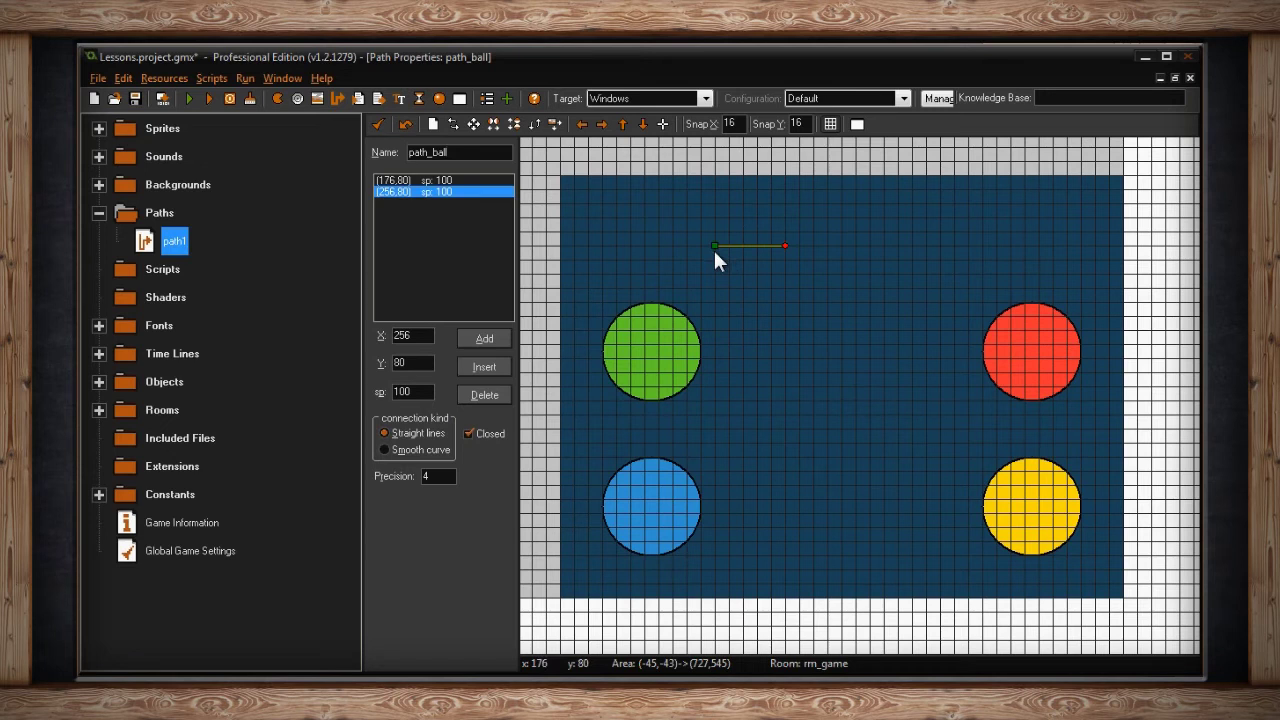
pyautogui.click(812, 288)
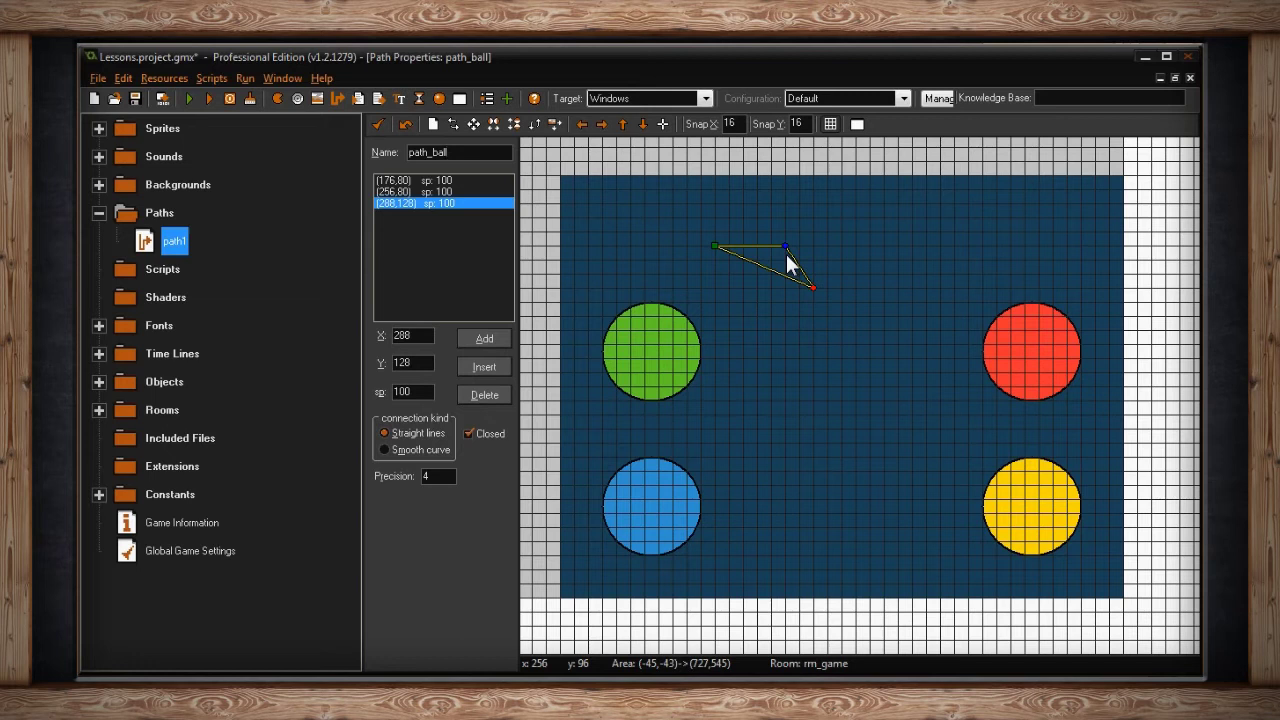
# - Select each of the three points in the point list to check their coordinates
pyautogui.click(406, 182)
pyautogui.click(407, 188)
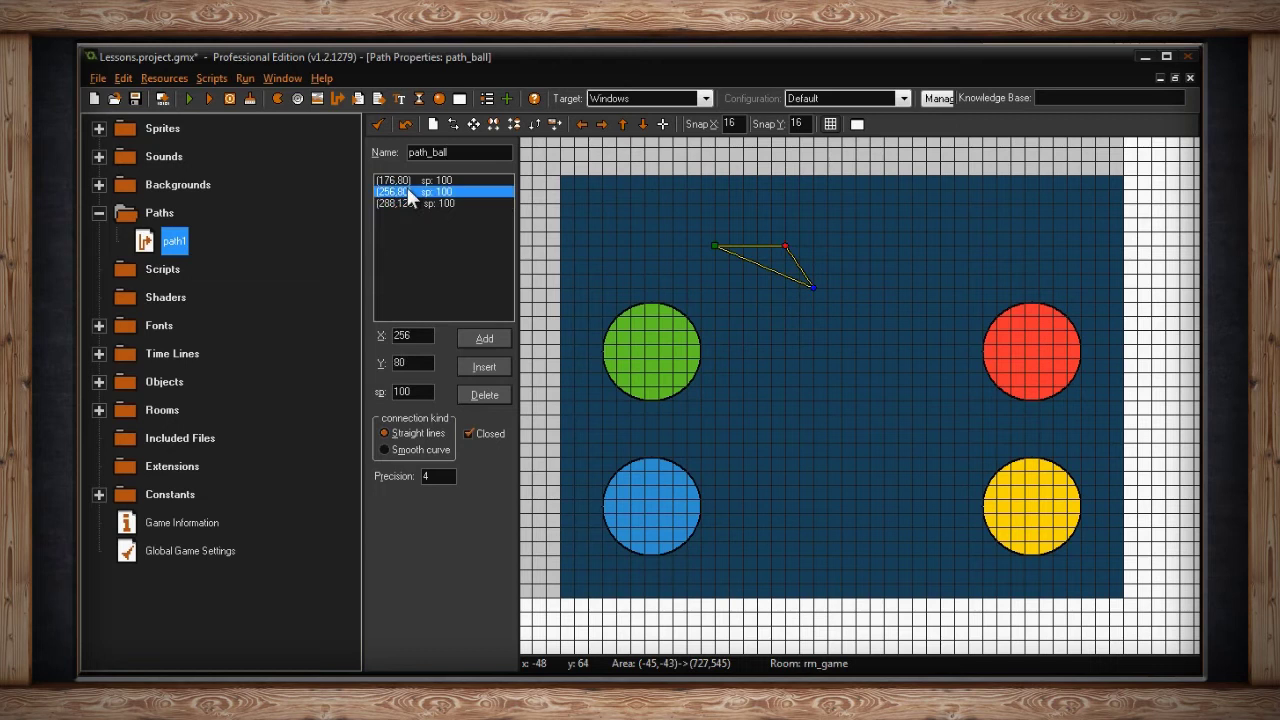
pyautogui.click(408, 200)
pyautogui.click(407, 181)
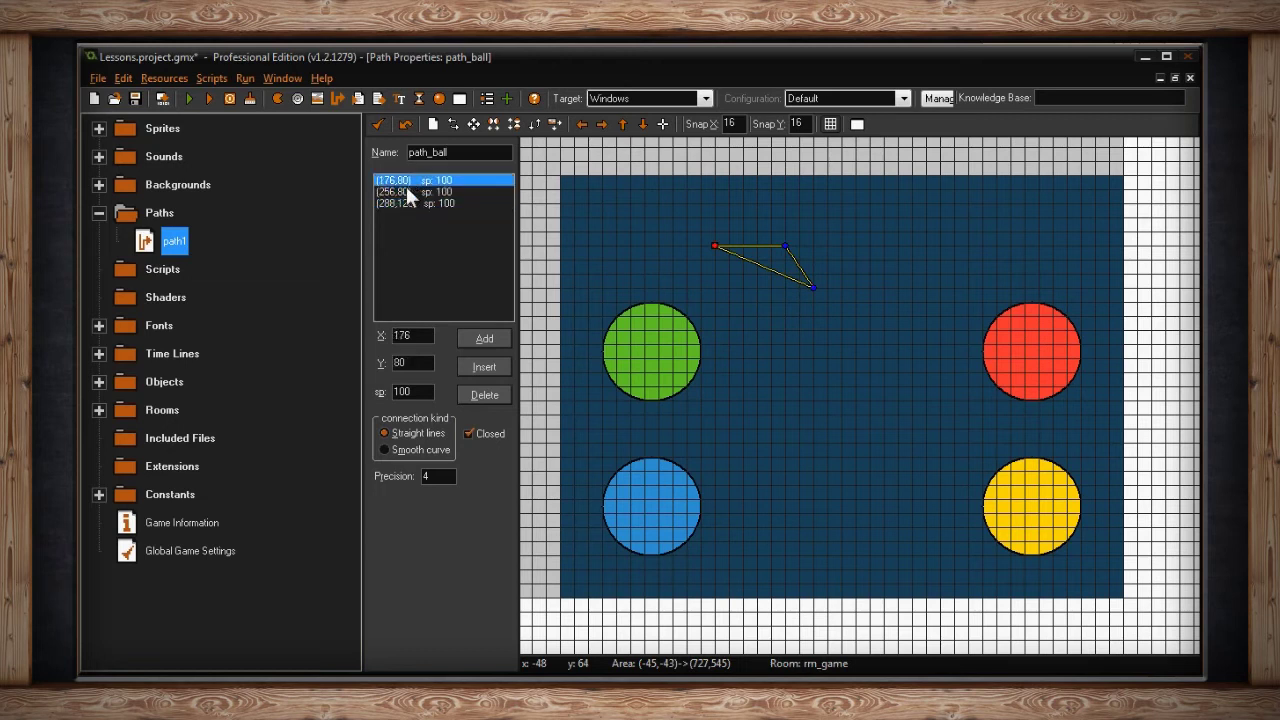
pyautogui.click(406, 190)
pyautogui.click(406, 203)
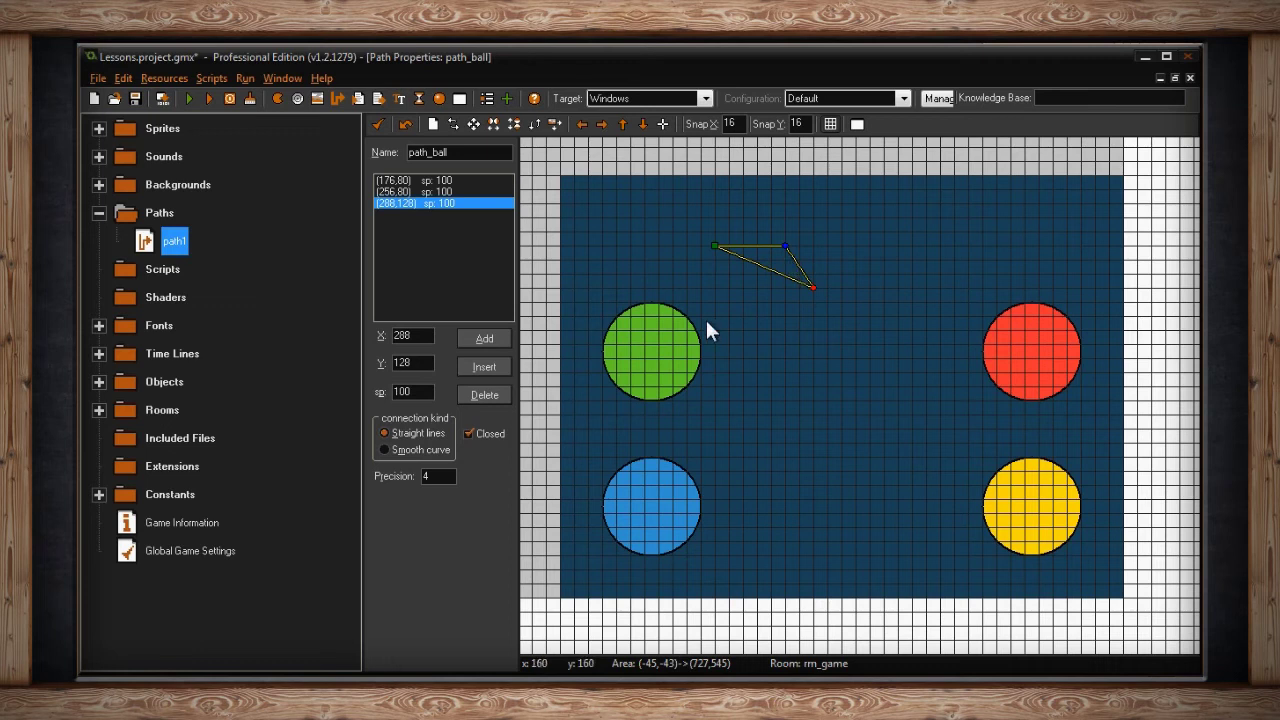
pyautogui.press('BackSpace')
pyautogui.press('BackSpace')
pyautogui.press('BackSpace')
pyautogui.write('50')
pyautogui.doubleClick(424, 392)
pyautogui.write('200')
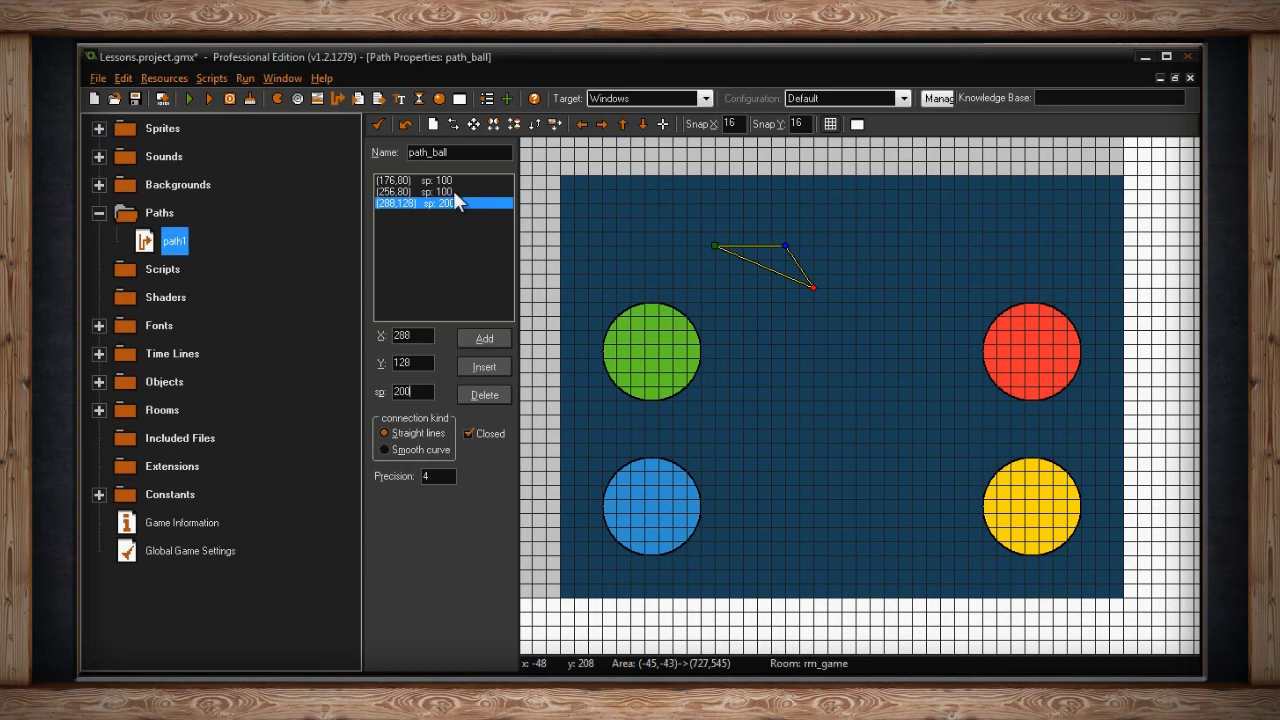
pyautogui.moveTo(424, 391); pyautogui.dragTo(367, 401)
pyautogui.write('100')
pyautogui.click(484, 336)
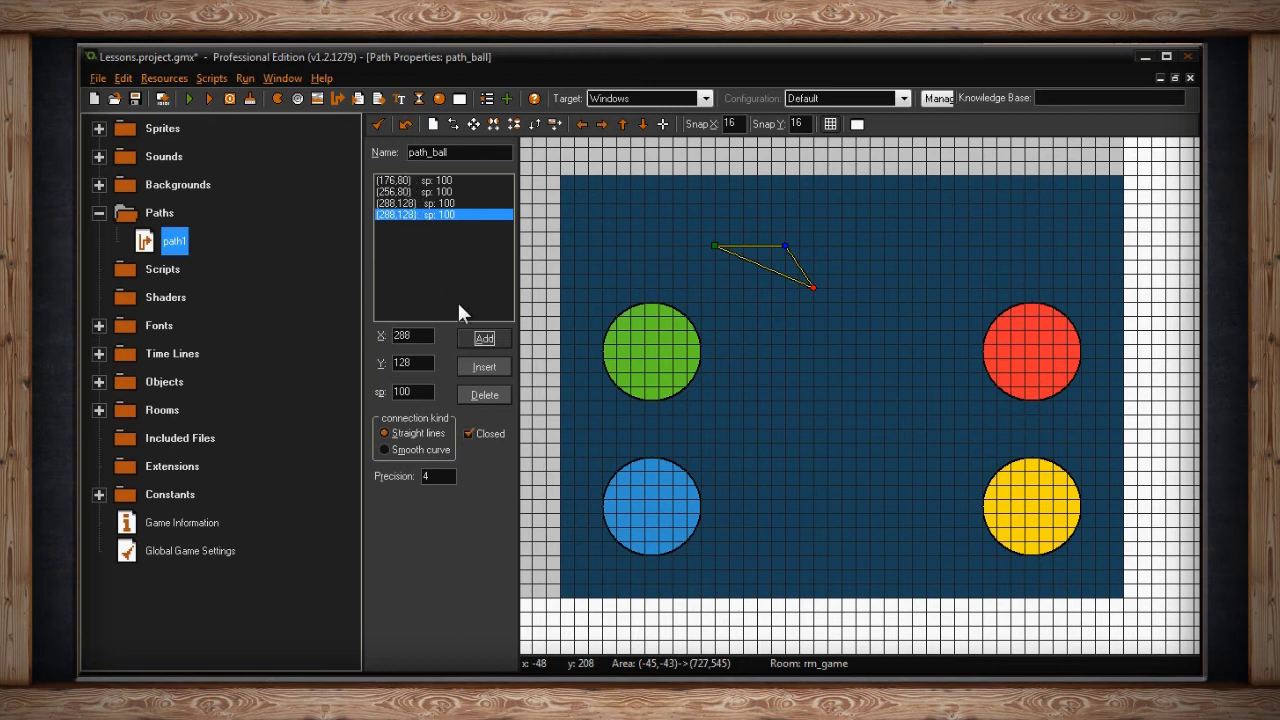
pyautogui.click(413, 192)
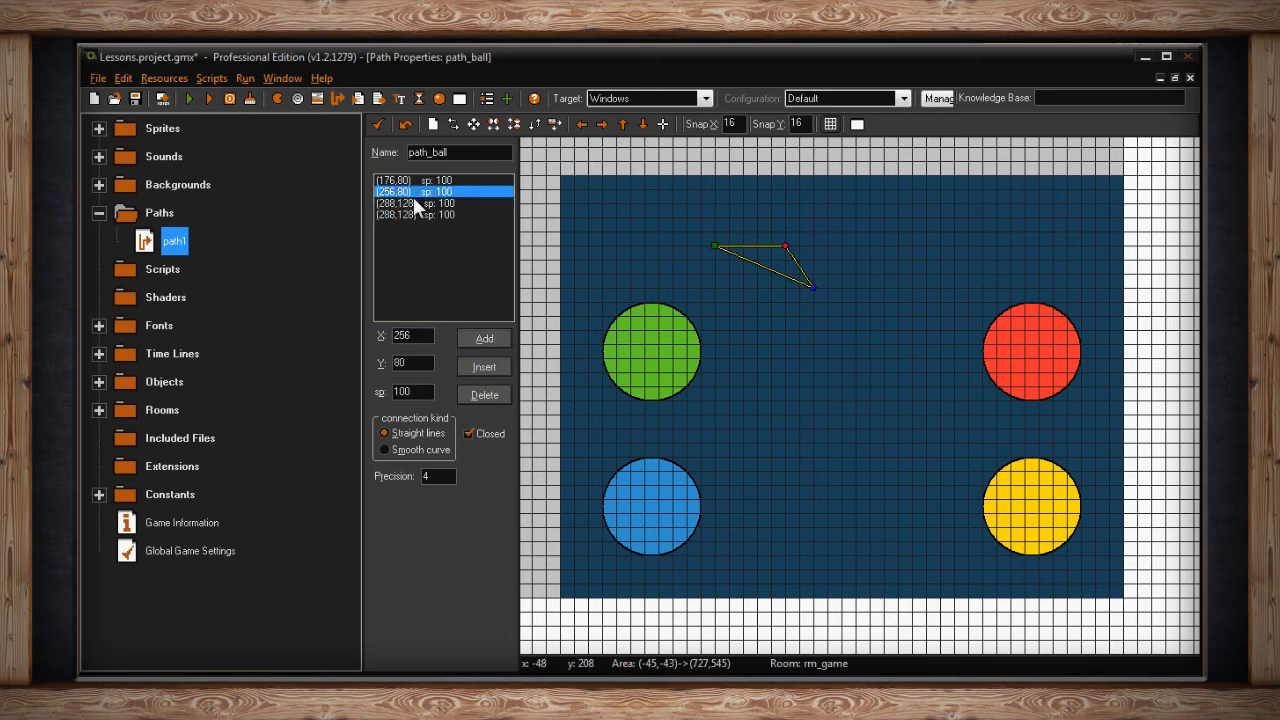
pyautogui.click(485, 367)
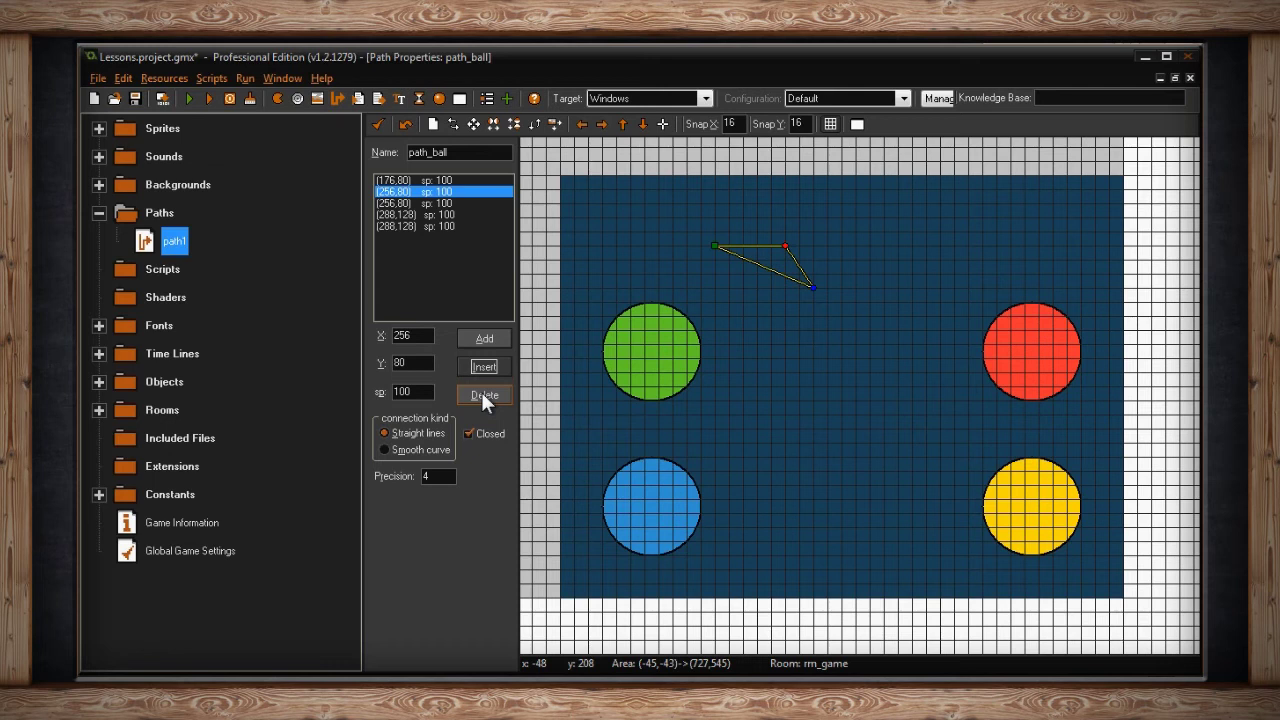
pyautogui.click(481, 394)
pyautogui.click(410, 214)
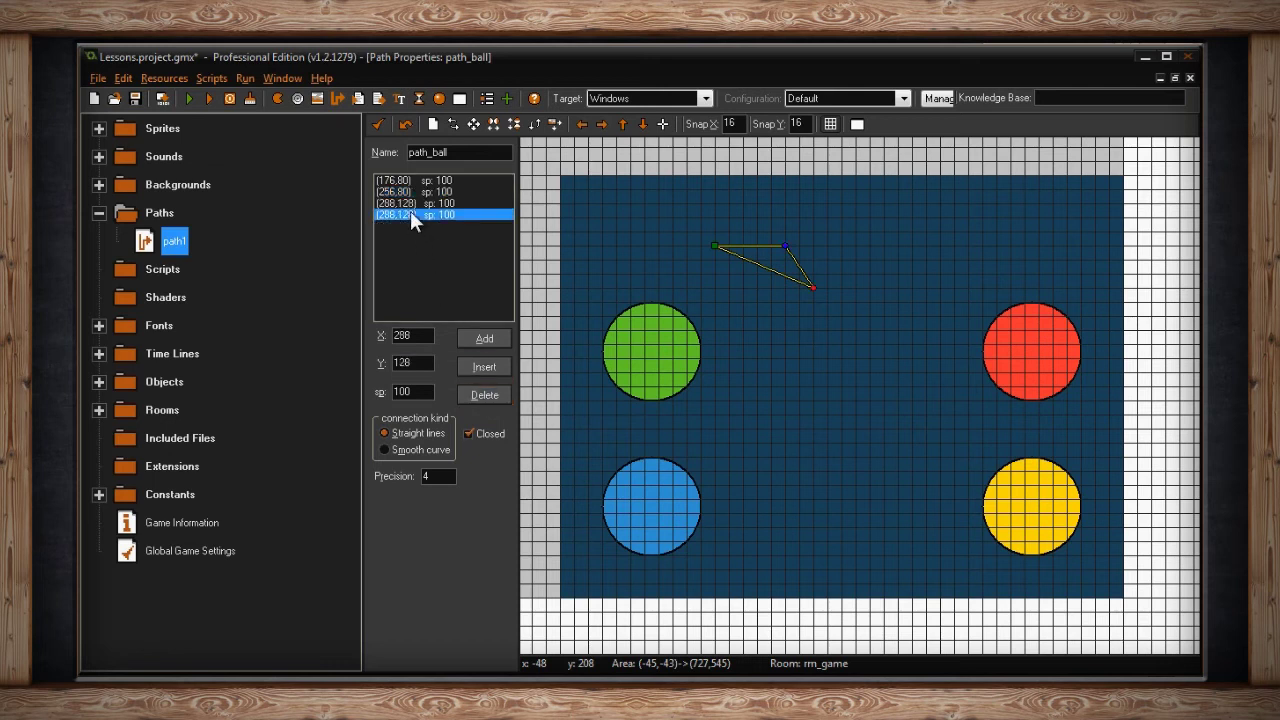
pyautogui.click(484, 395)
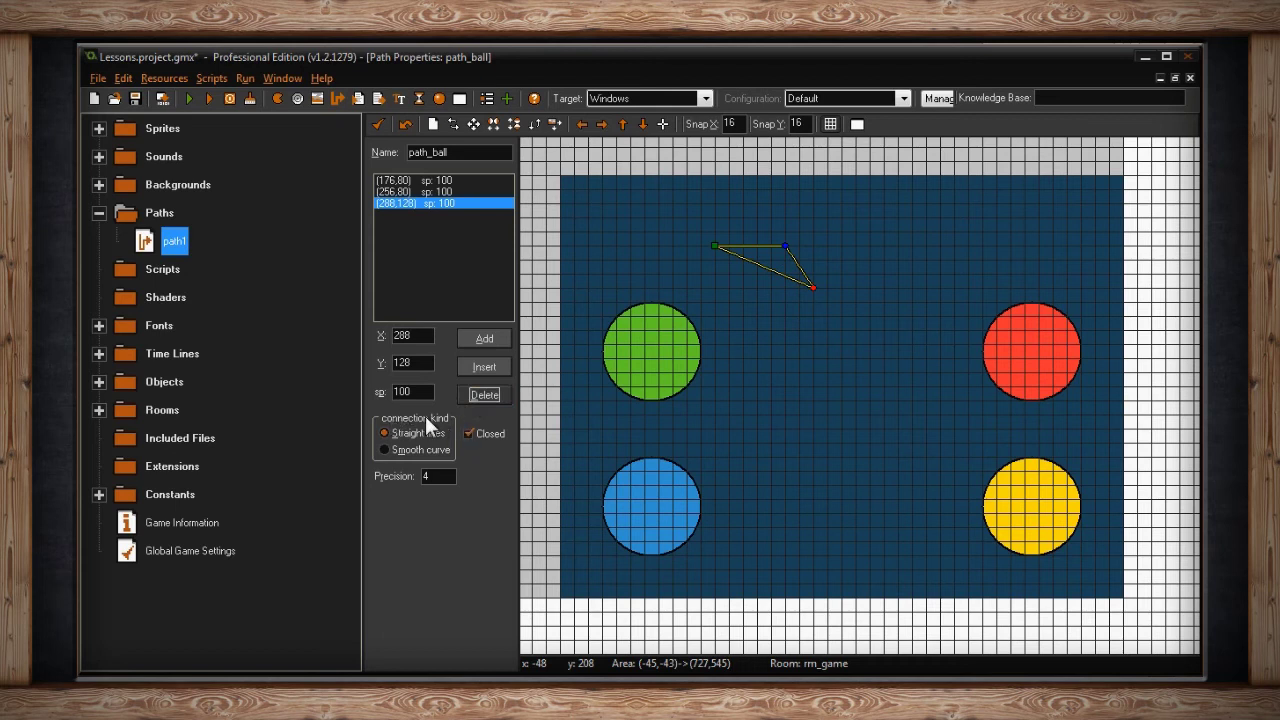
# - Add points at (304,160), (288,176), (240,192), (192,176) and (32,128)
pyautogui.click(827, 316)
pyautogui.click(813, 330)
pyautogui.click(771, 342)
pyautogui.click(729, 330)
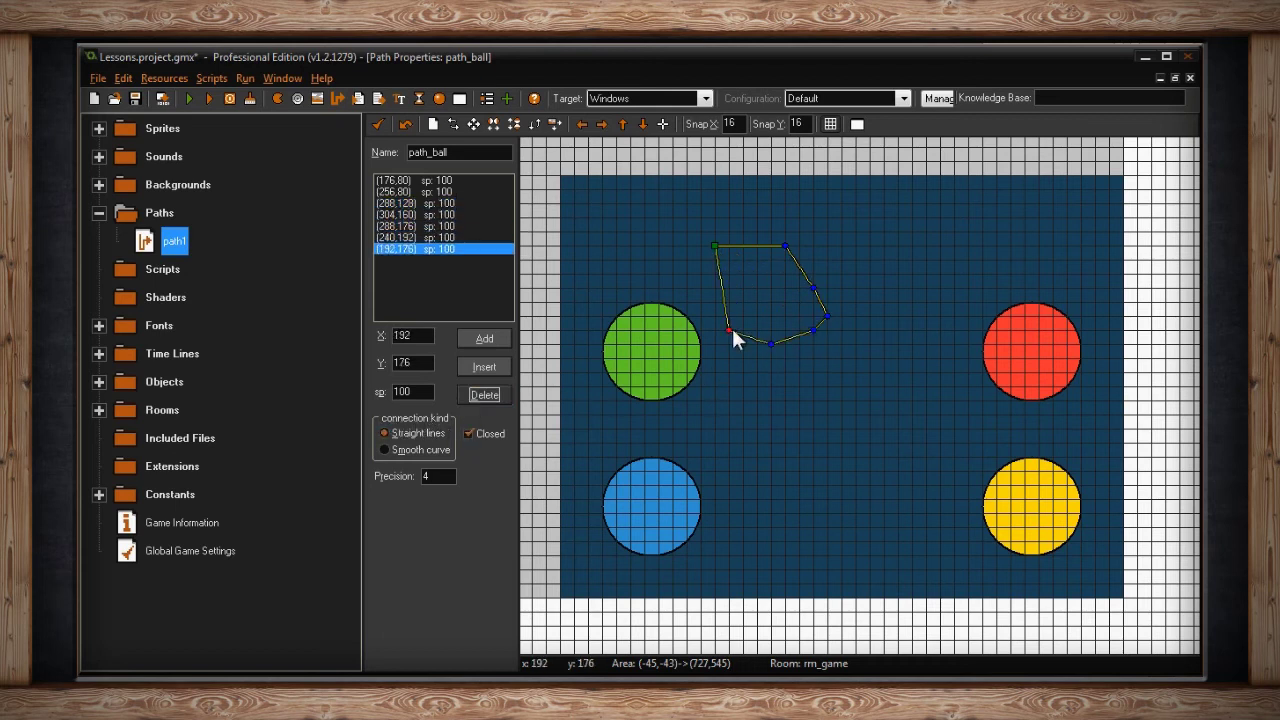
pyautogui.click(592, 288)
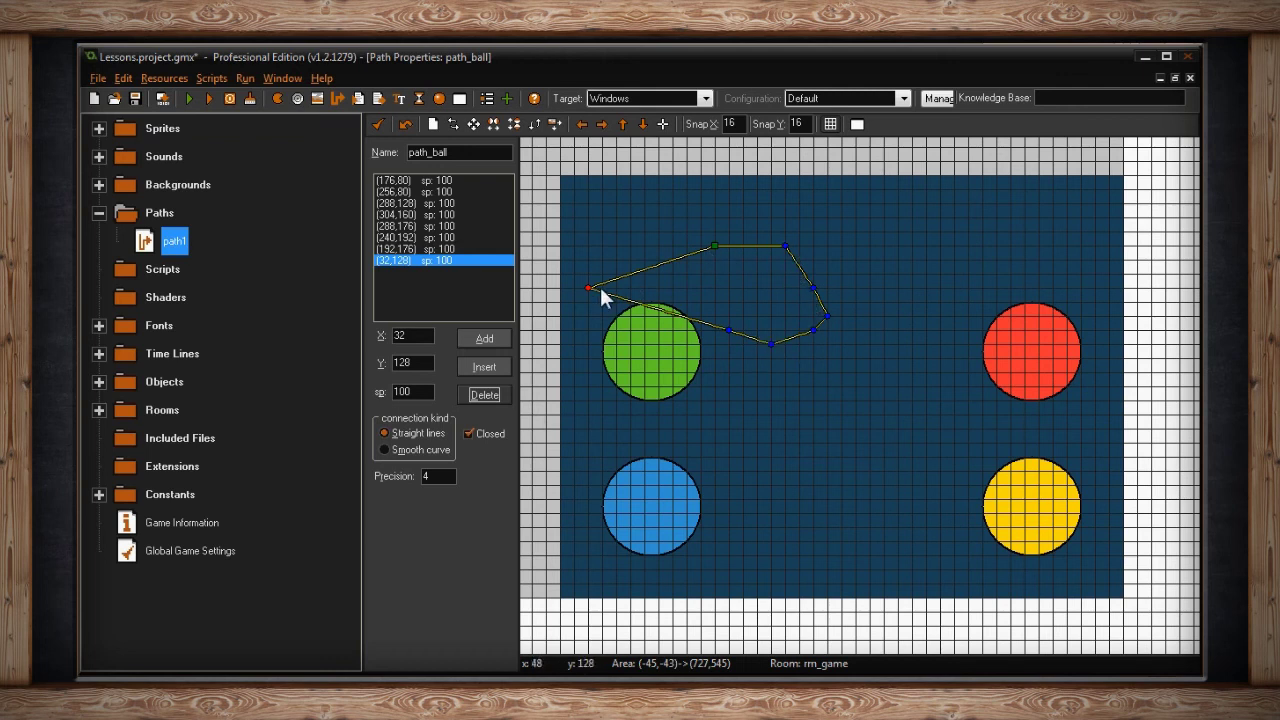
# - Make the path a smooth curve, trying precision 1, 8, 4, 1 before settling on 8
pyautogui.click(384, 449)
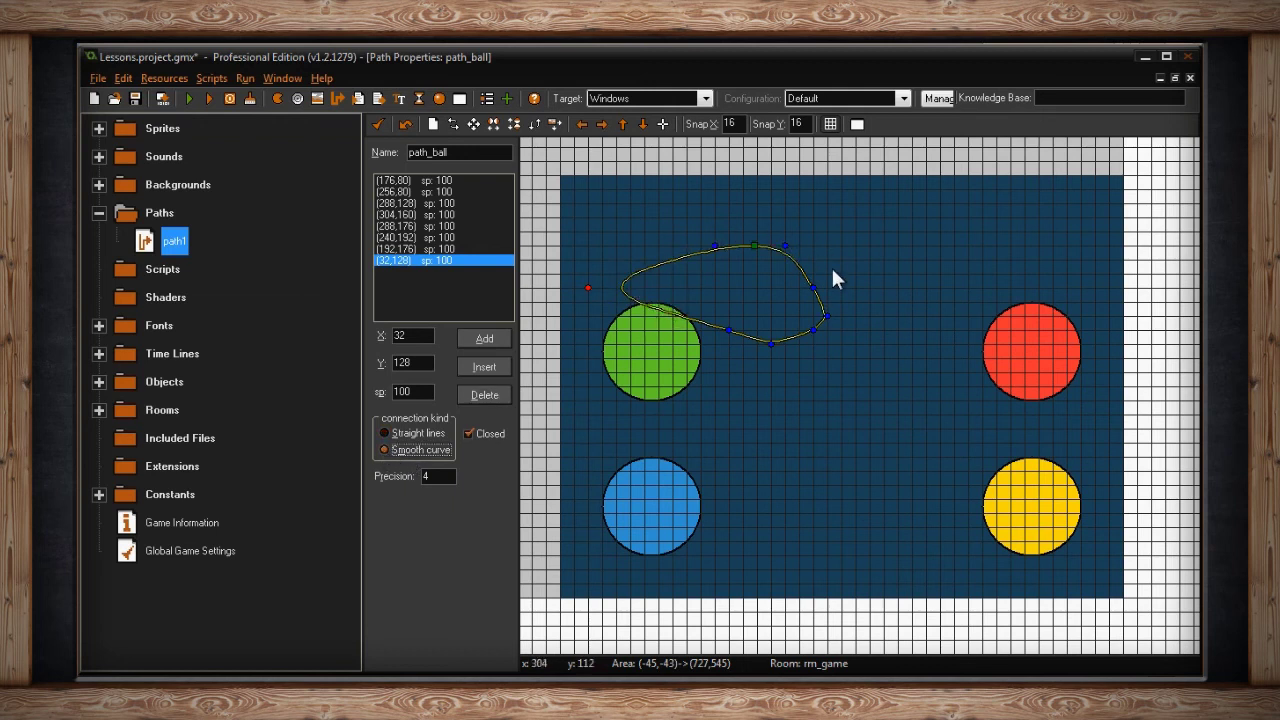
pyautogui.doubleClick(428, 477)
pyautogui.write('1')
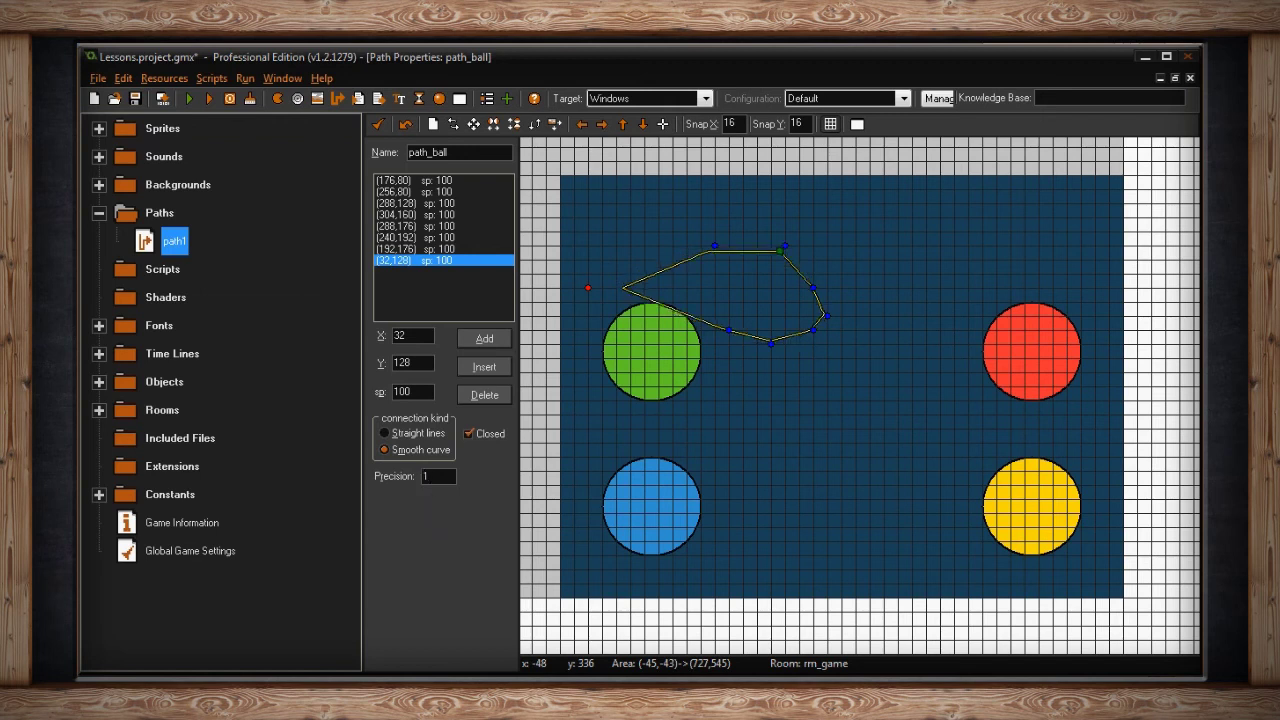
pyautogui.hotkey('shift', 'Home')
pyautogui.write('8')
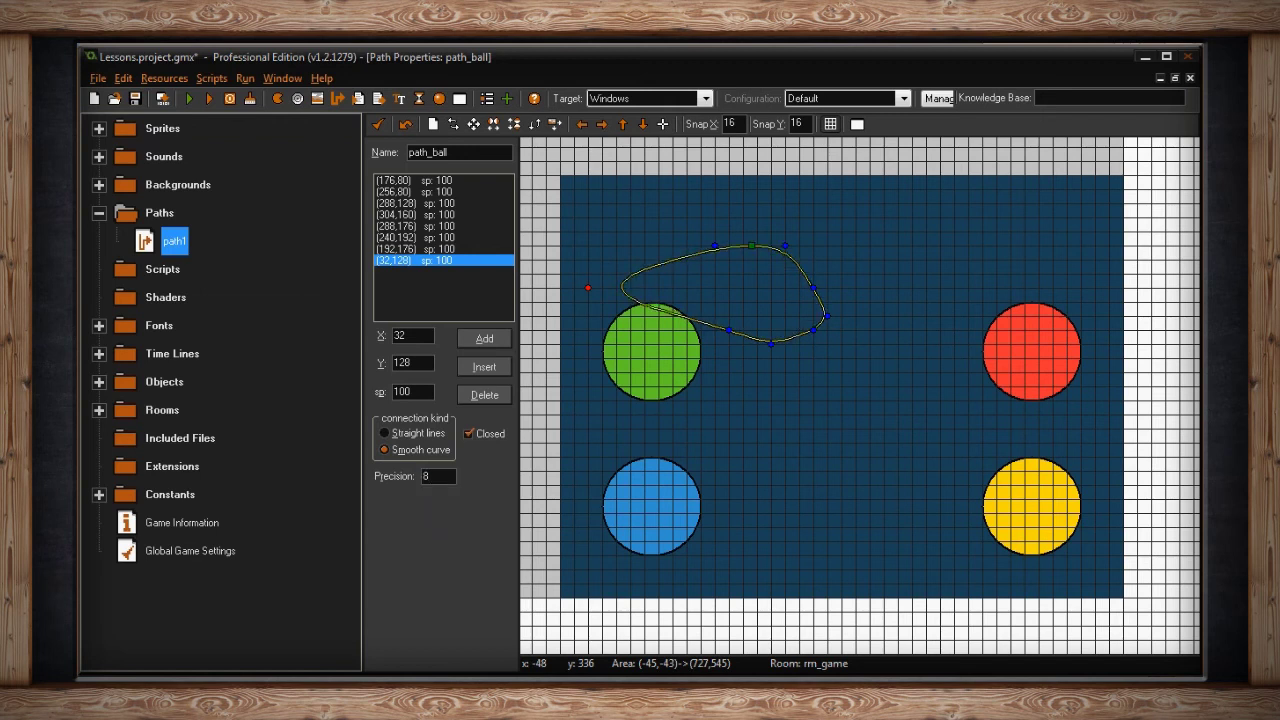
pyautogui.hotkey('shift', 'Home')
pyautogui.write('4')
pyautogui.hotkey('shift', 'Home')
pyautogui.write('1')
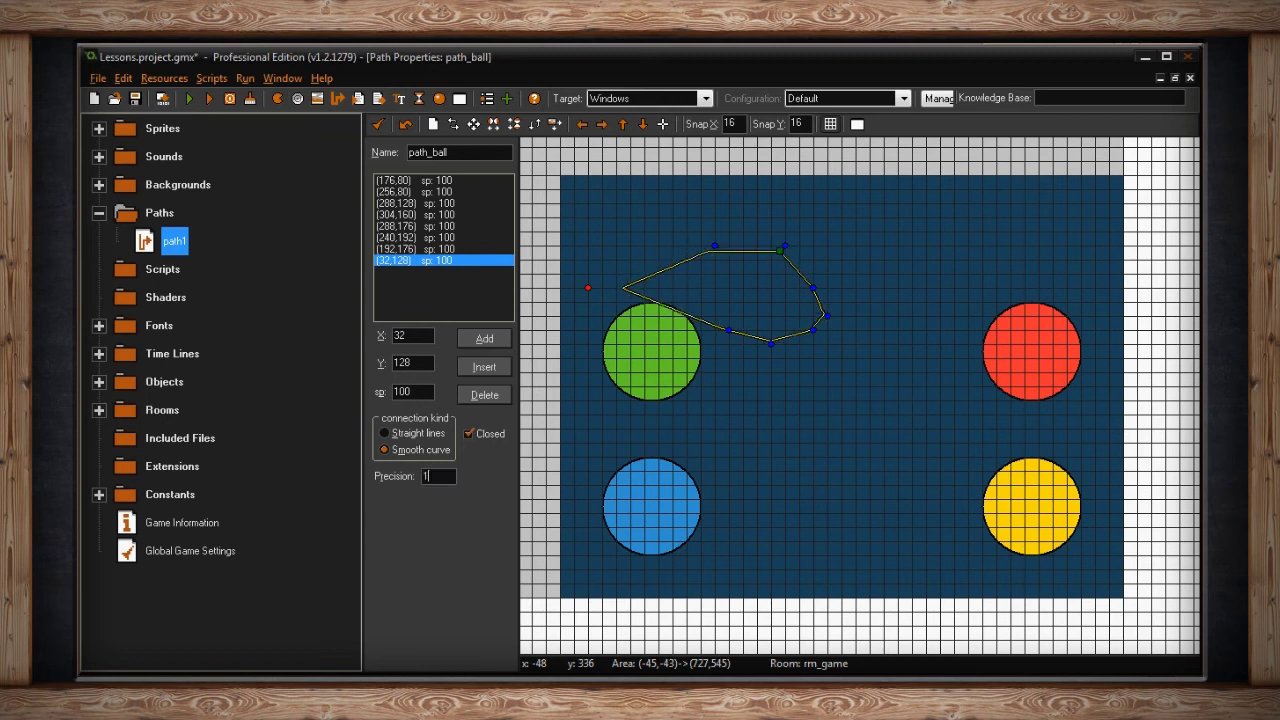
pyautogui.hotkey('shift', 'Home')
pyautogui.write('8')
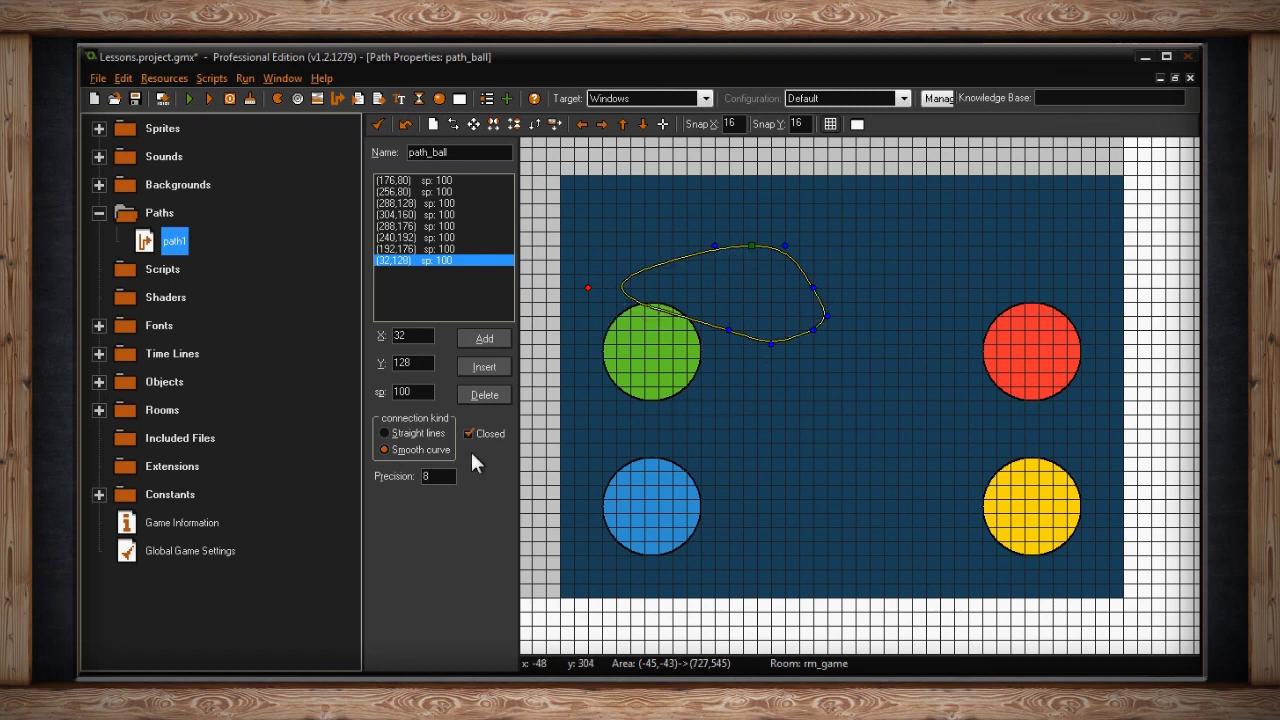
# - Switch path_ball to straight lines and uncheck Closed
pyautogui.click(432, 435)
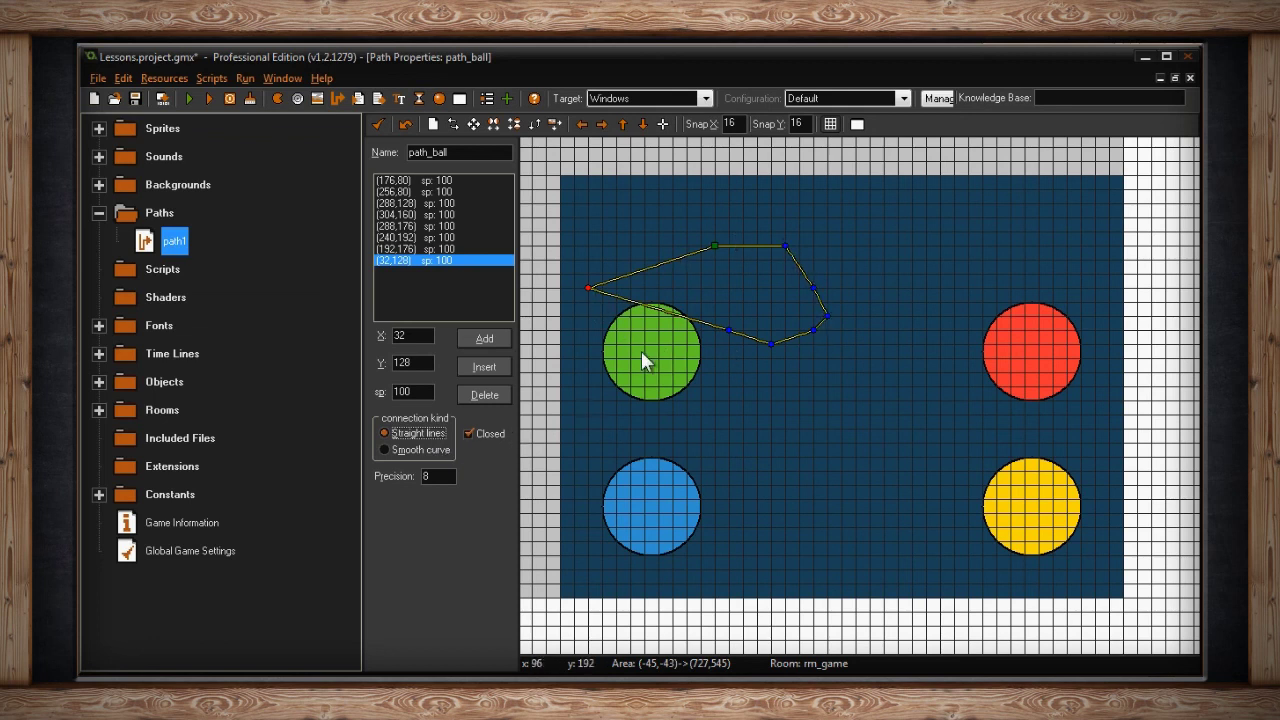
pyautogui.click(469, 434)
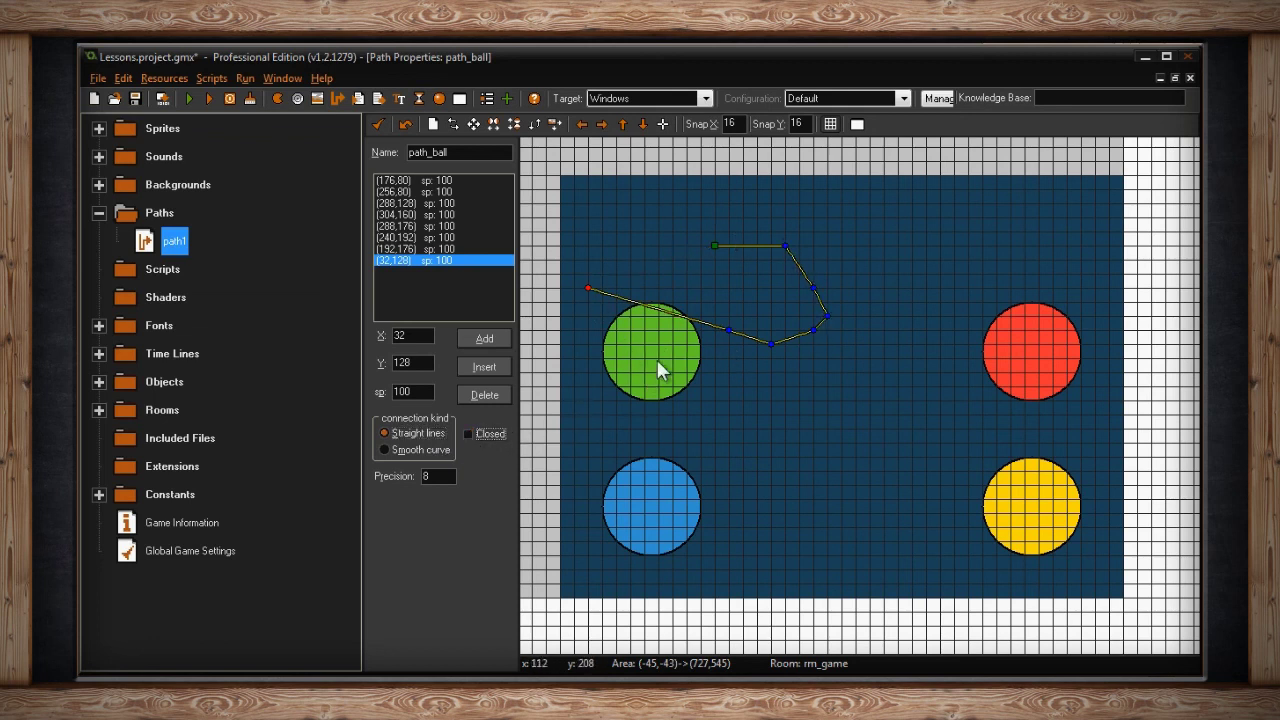